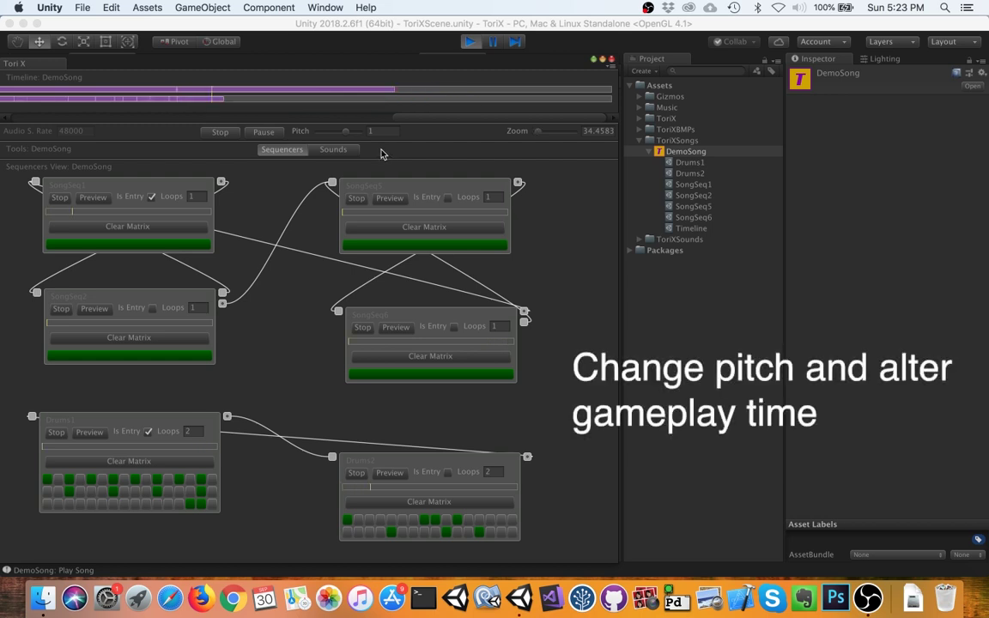
- Play DemoSong reversed with a negative pitch, then fast at pitch 3, and stop it
{"action": "left_click_drag", "start_coordinate": [339, 134], "coordinate": [322, 138]}
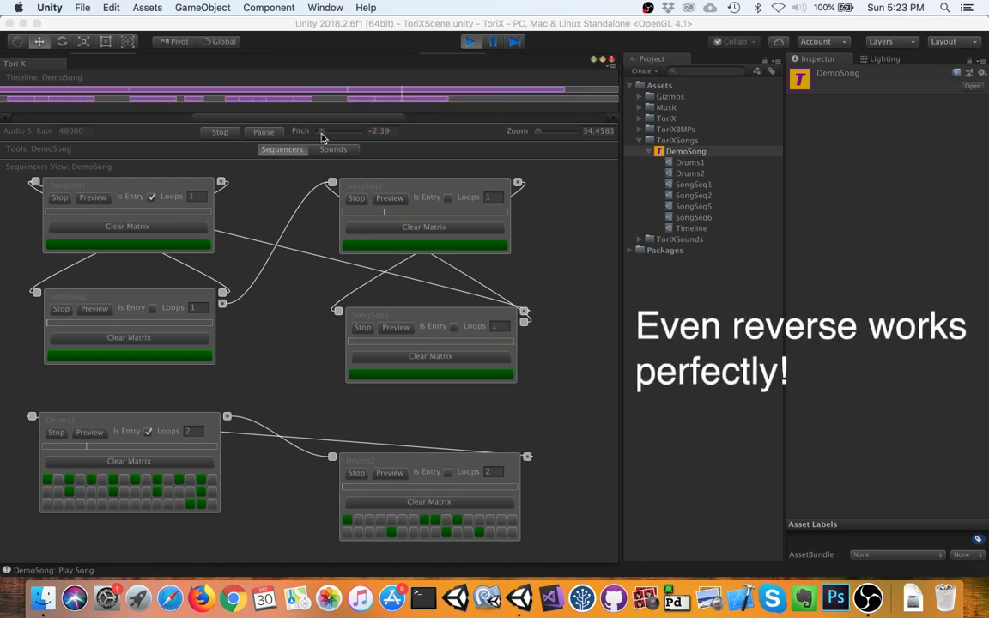
{"action": "left_click_drag", "start_coordinate": [322, 137], "coordinate": [360, 136]}
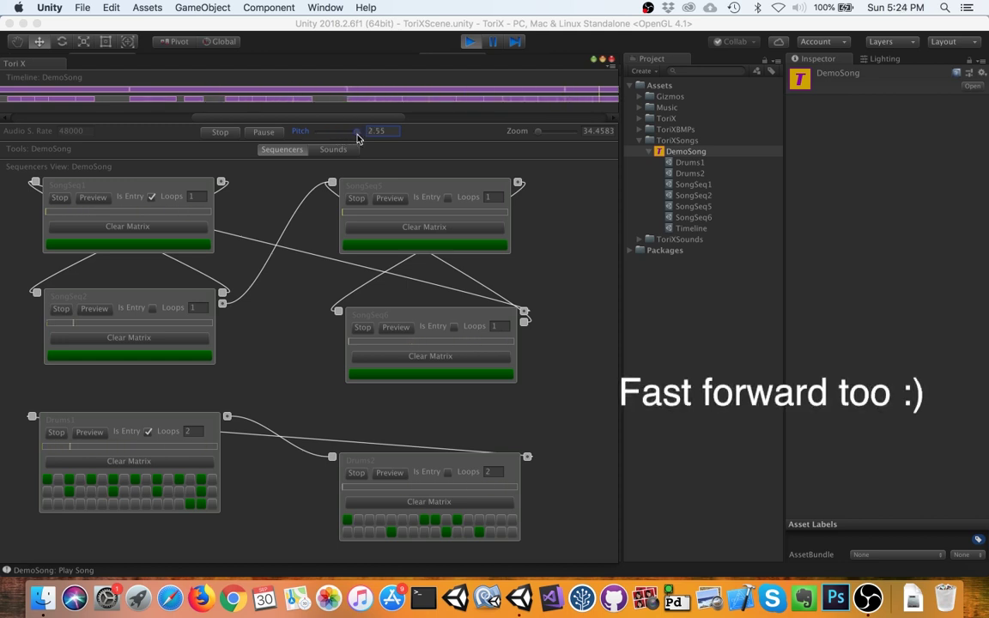
{"action": "left_click", "coordinate": [228, 135]}
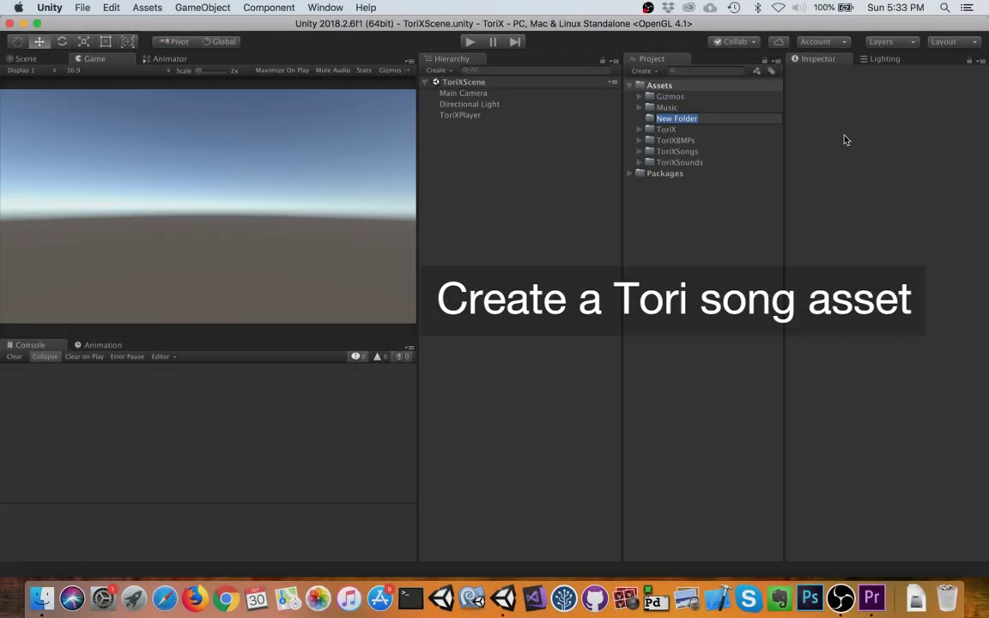
- Name the folder ToriXDemo, create a ToriXDemo song asset inside it, and open it in Tori X
{"action": "type", "text": "ToriXDemo"}
{"action": "key", "text": "Return"}
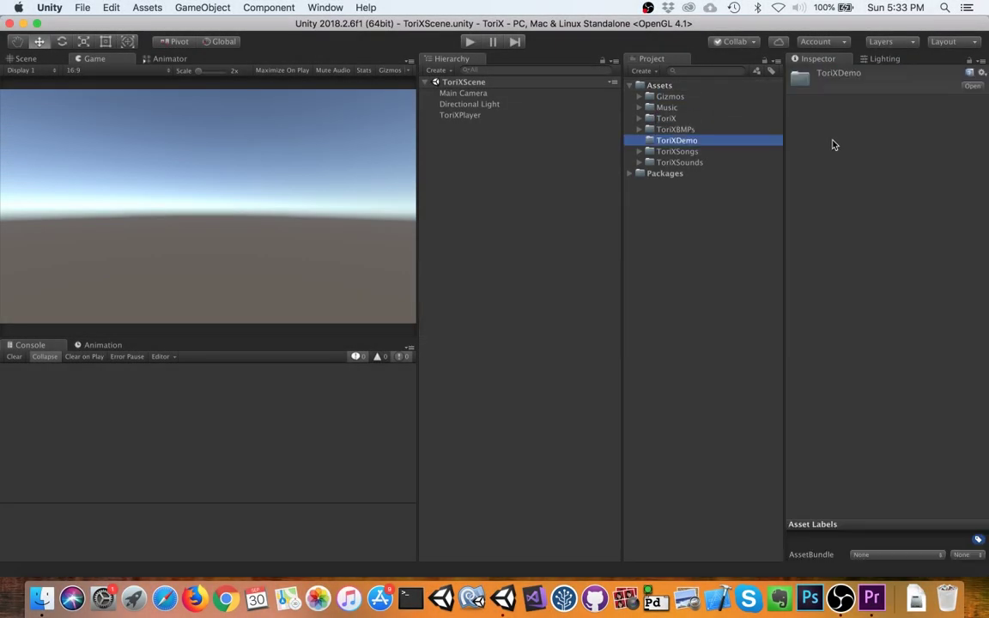
{"action": "right_click", "coordinate": [679, 140]}
{"action": "mouse_move", "coordinate": [704, 146]}
{"action": "left_click", "coordinate": [567, 226]}
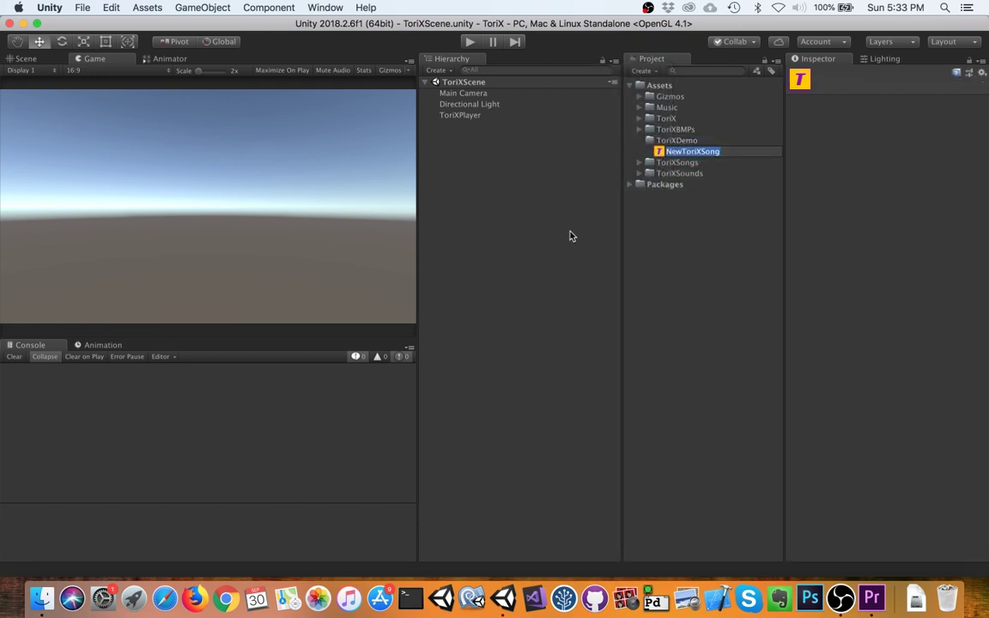
{"action": "type", "text": "ToriXDemo"}
{"action": "key", "text": "Return"}
{"action": "double_click", "coordinate": [680, 152]}
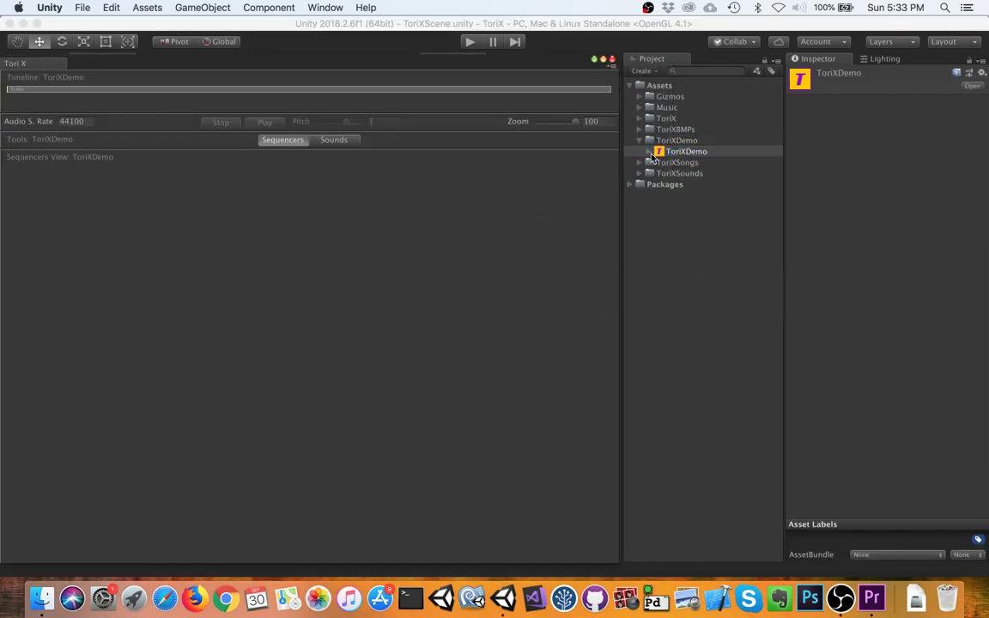
- Create a clip sound named SongLoop1 and add it to the Sounds view
{"action": "right_click", "coordinate": [662, 142]}
{"action": "mouse_move", "coordinate": [689, 146]}
{"action": "left_click", "coordinate": [850, 222]}
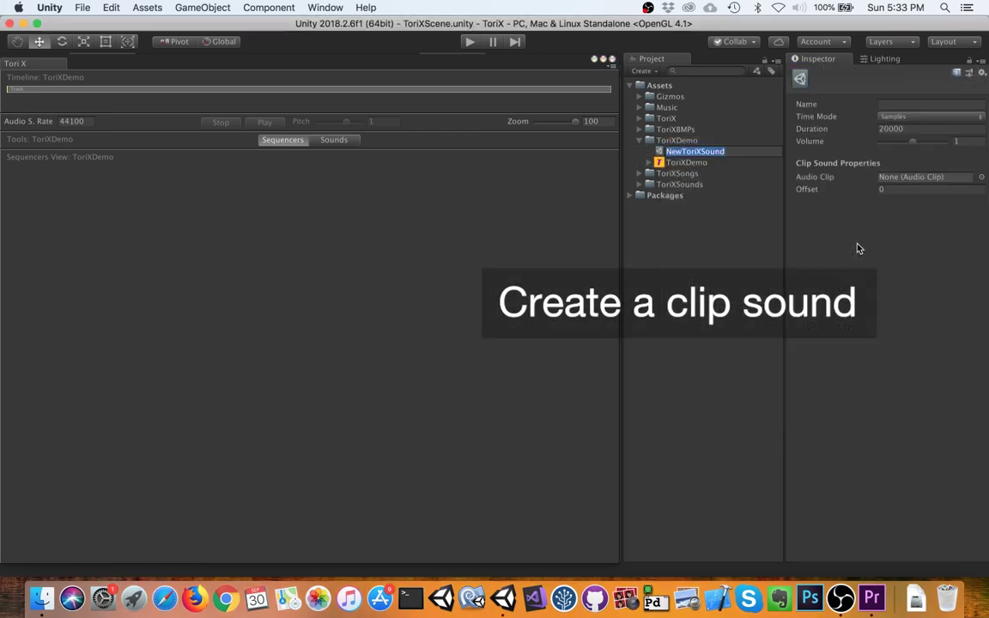
{"action": "type", "text": "SongLoop1"}
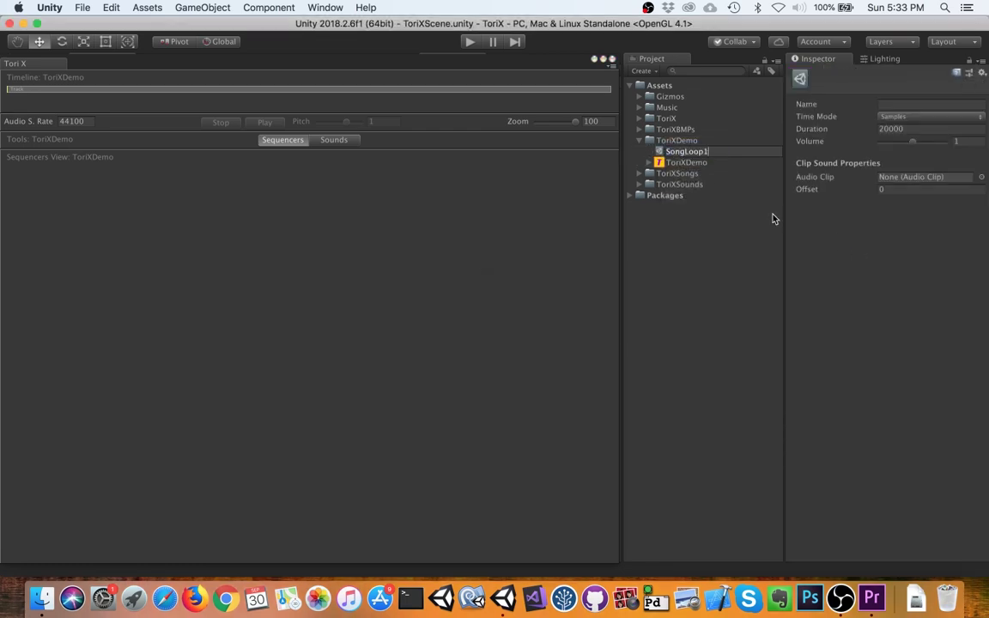
{"action": "key", "text": "Return"}
{"action": "left_click", "coordinate": [334, 140]}
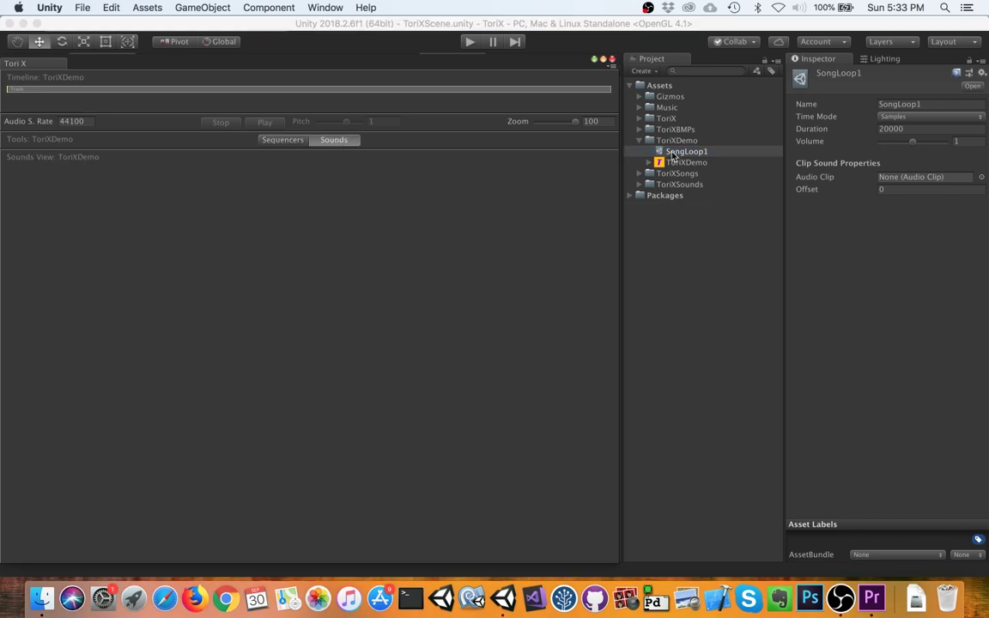
{"action": "left_click_drag", "start_coordinate": [687, 151], "coordinate": [232, 322]}
- Give SongLoop1 the Song_NoDrums clip and BPM time mode
{"action": "left_click", "coordinate": [981, 177]}
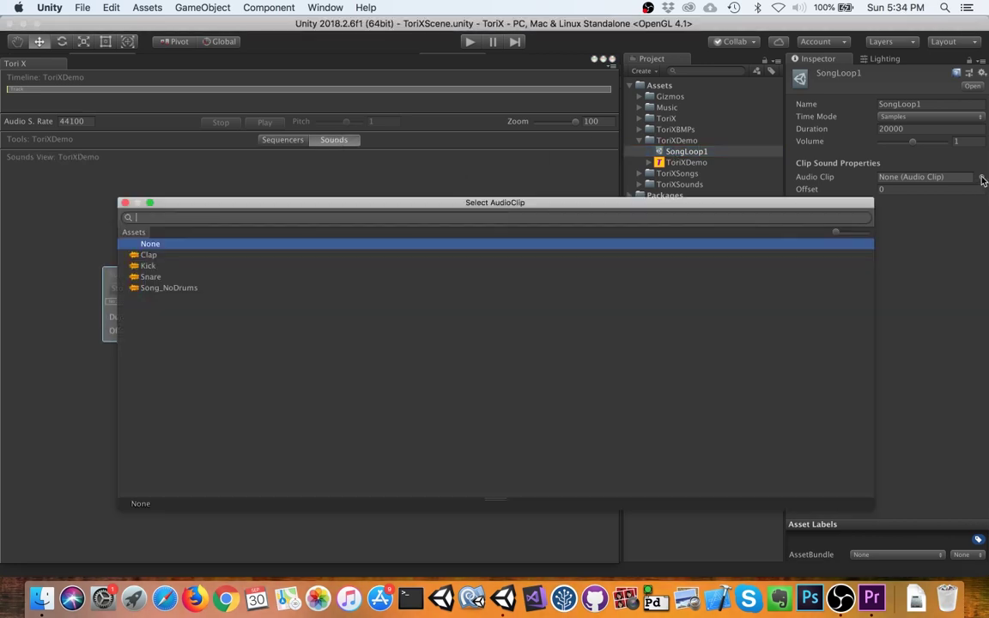
{"action": "double_click", "coordinate": [170, 289]}
{"action": "left_click", "coordinate": [928, 116]}
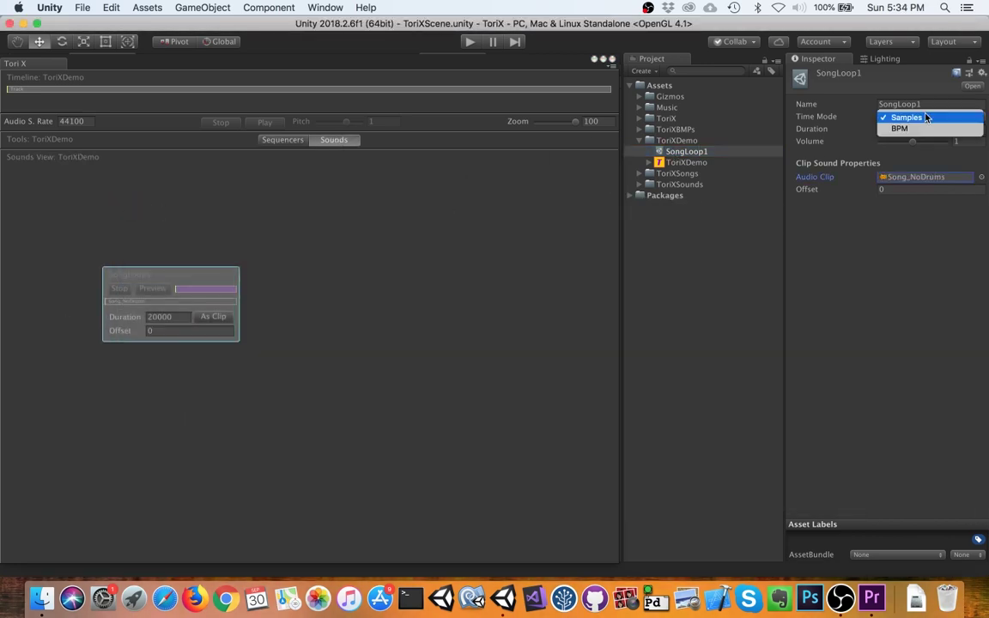
{"action": "left_click", "coordinate": [909, 128]}
- Create a SongBPM configuration asset set to 128 BPM
{"action": "right_click", "coordinate": [684, 144]}
{"action": "mouse_move", "coordinate": [704, 147]}
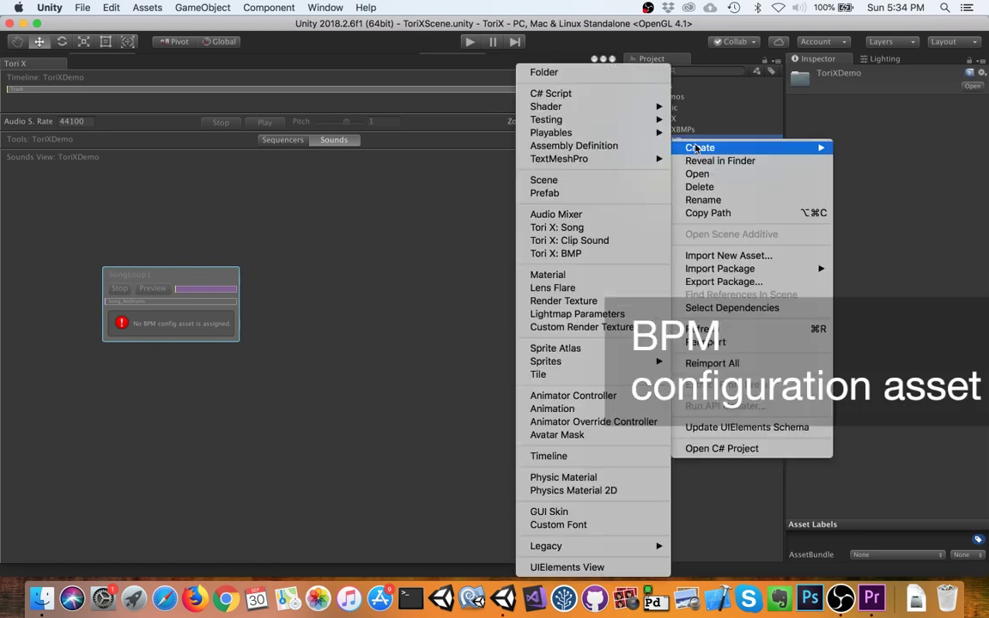
{"action": "left_click", "coordinate": [569, 254]}
{"action": "type", "text": "SongBPM"}
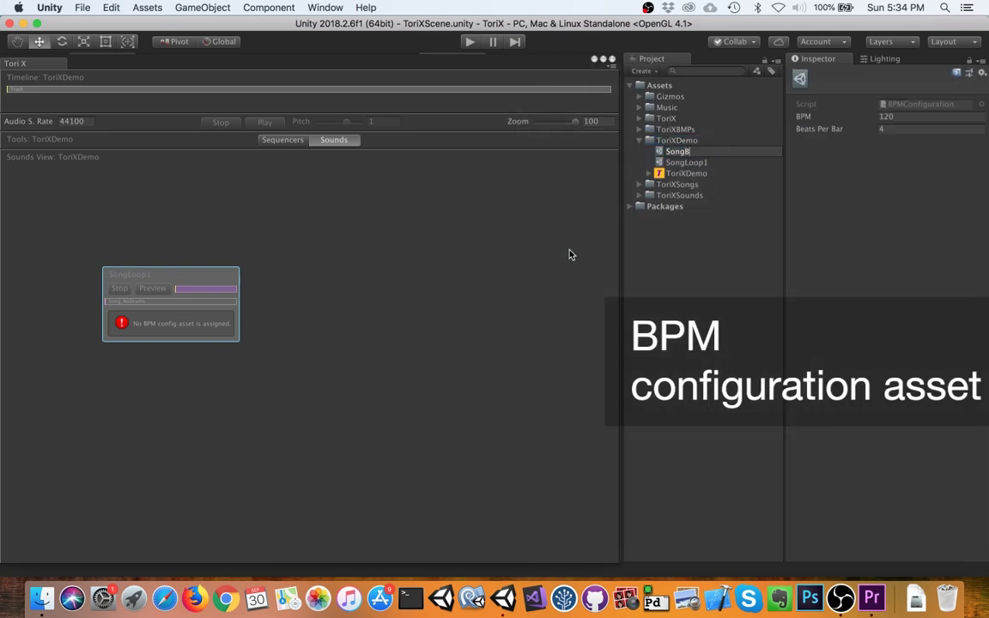
{"action": "key", "text": "Return"}
{"action": "left_click", "coordinate": [914, 116]}
{"action": "type", "text": "128"}
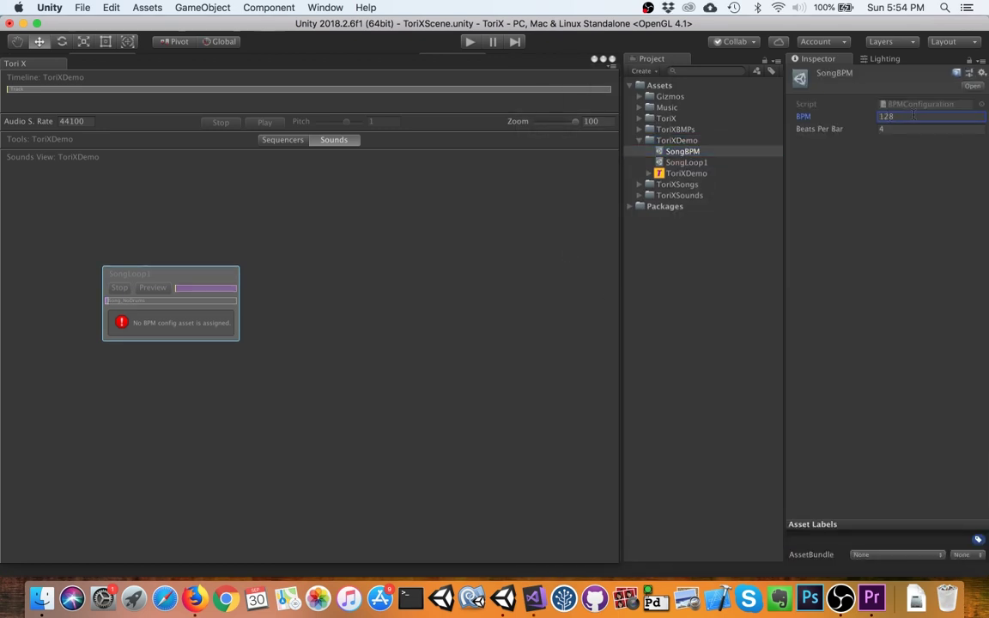
{"action": "left_click", "coordinate": [133, 266]}
- Assign SongBPM as SongLoop1's BPM config and set its volume to 0.25
{"action": "left_click", "coordinate": [176, 281]}
{"action": "left_click_drag", "start_coordinate": [683, 151], "coordinate": [919, 129]}
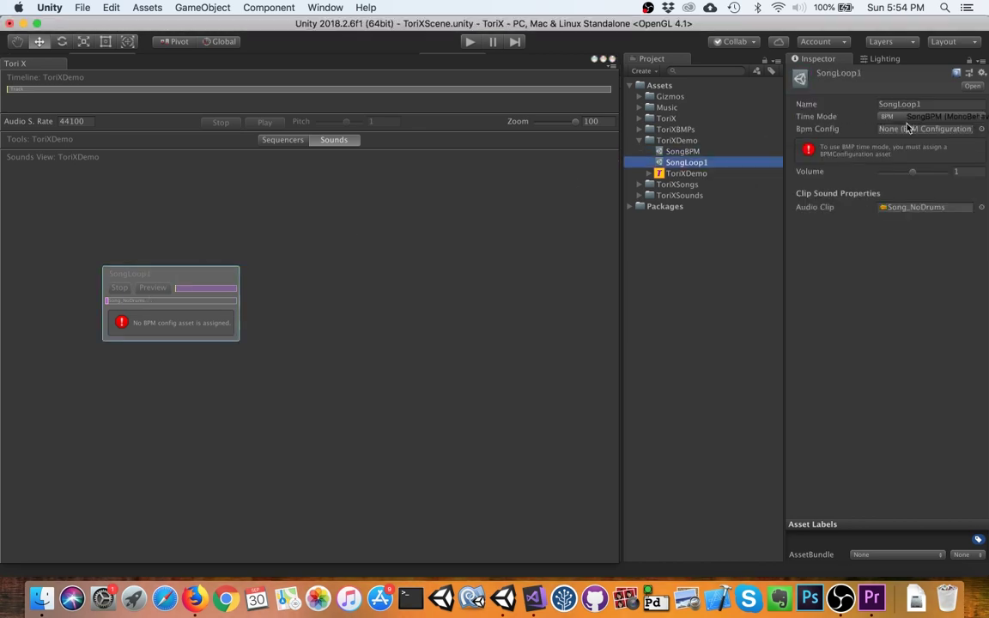
{"action": "left_click", "coordinate": [962, 164]}
{"action": "type", "text": "0.25"}
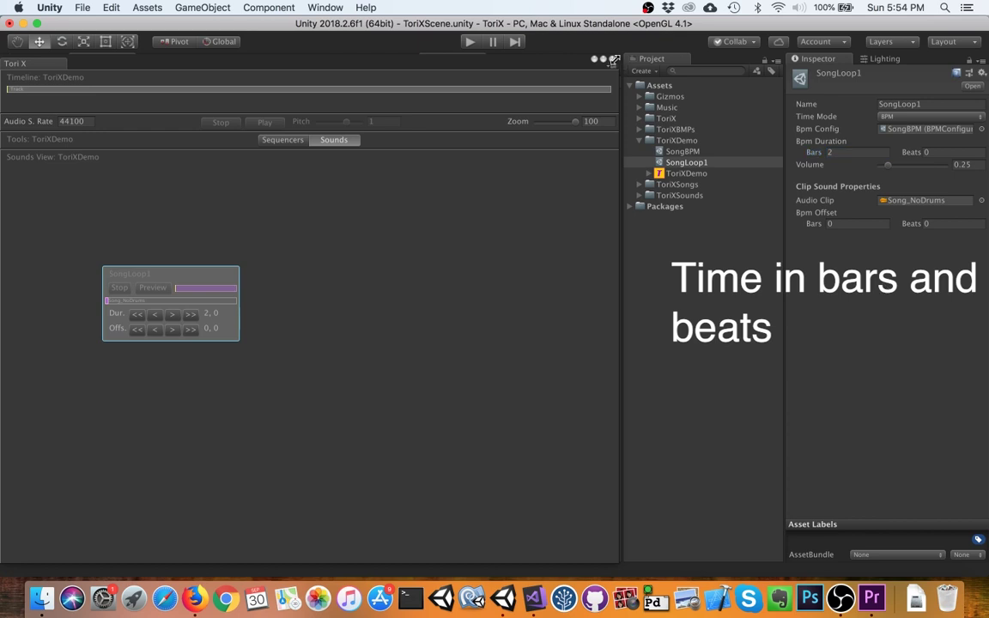
- Add a ToriXPlayer game object with a Tori X Player component playing ToriXDemo
{"action": "right_click", "coordinate": [481, 147]}
{"action": "left_click", "coordinate": [512, 254]}
{"action": "key", "text": "Return"}
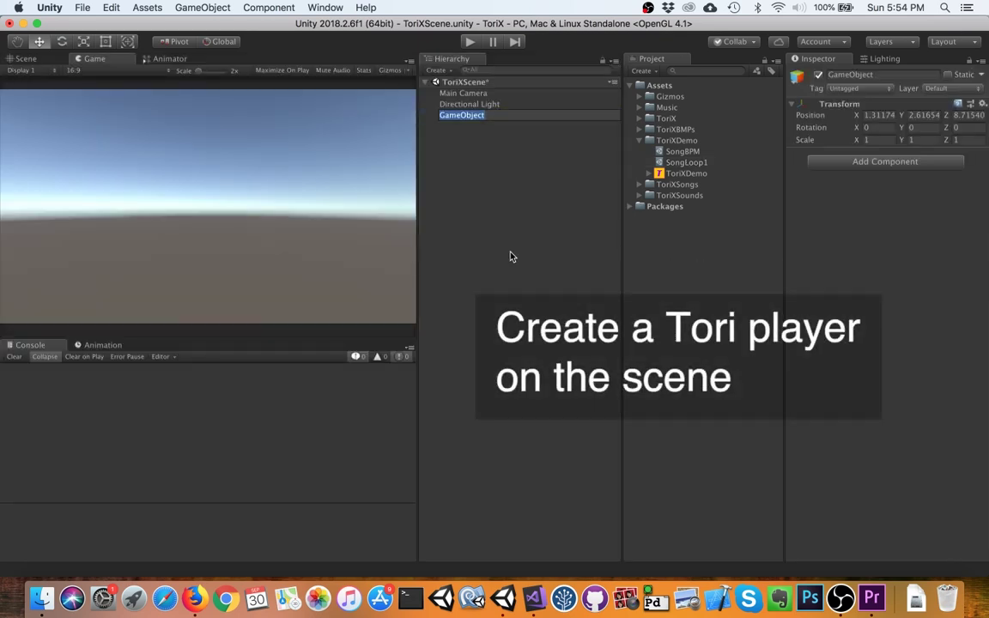
{"action": "type", "text": "ToriXPlayer"}
{"action": "key", "text": "Return"}
{"action": "left_click", "coordinate": [877, 161]}
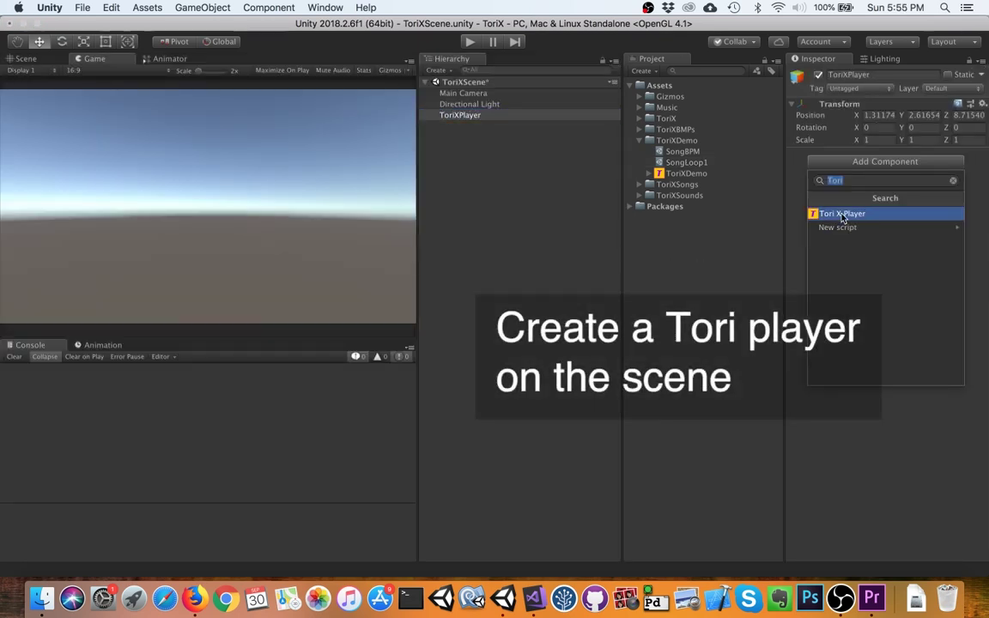
{"action": "left_click", "coordinate": [826, 212]}
{"action": "left_click_drag", "start_coordinate": [687, 173], "coordinate": [913, 180]}
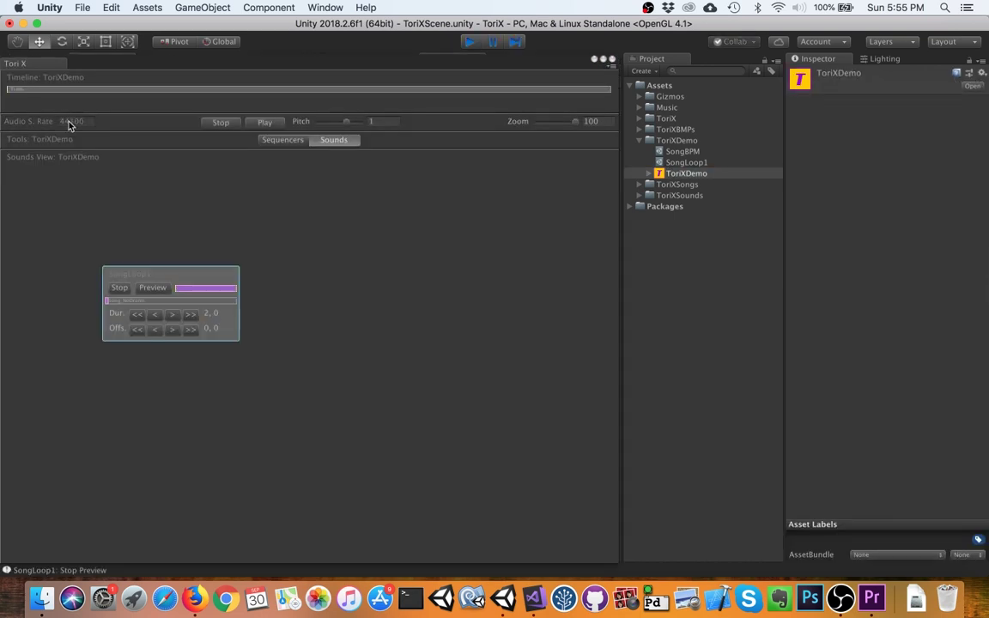
- Set the sample rate to 48000, enter Play mode, and preview SongLoop1
{"action": "type", "text": "48000"}
{"action": "left_click", "coordinate": [470, 41]}
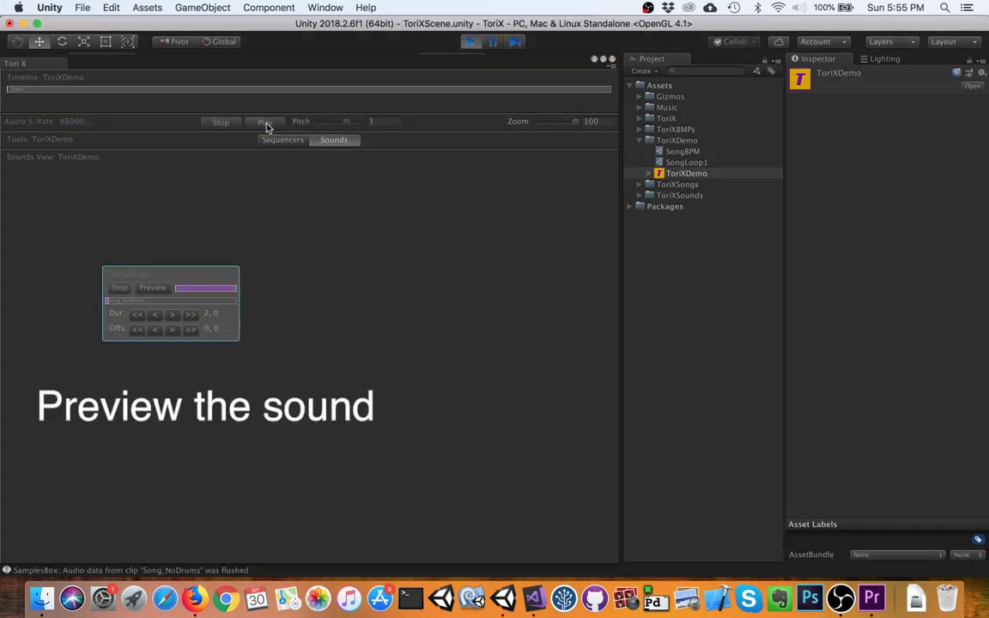
{"action": "left_click", "coordinate": [143, 289]}
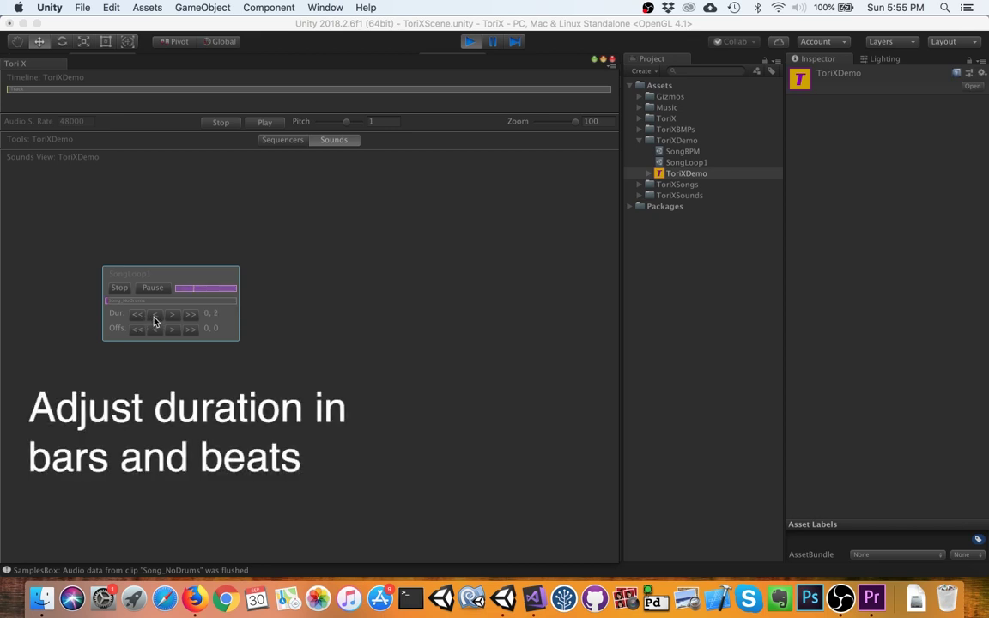
- Try shorter and longer SongLoop1 durations, settle back on 2 bars, and nudge the preview pitch
{"action": "left_click", "coordinate": [154, 314]}
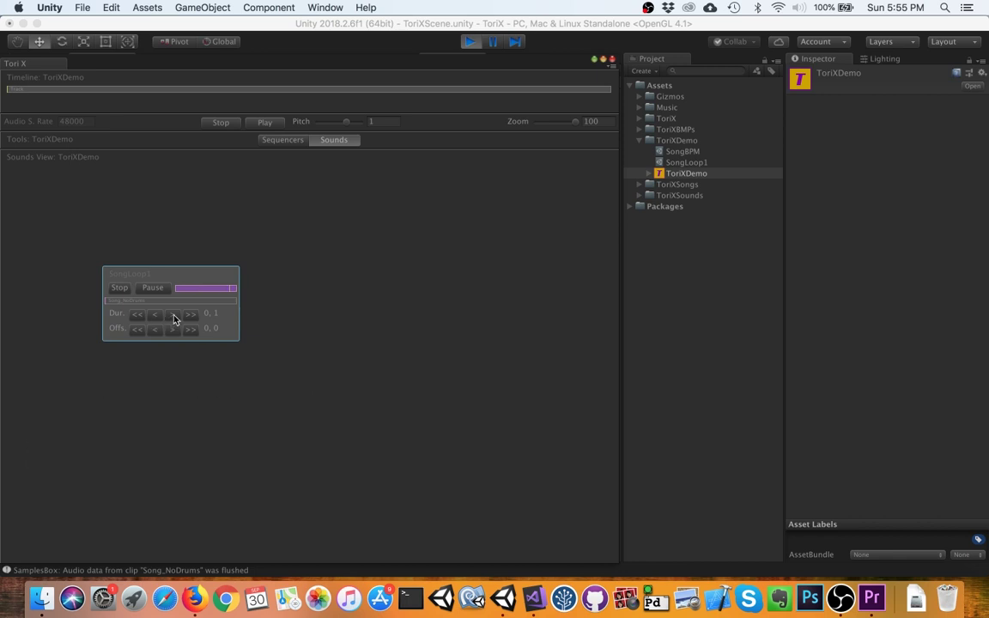
{"action": "left_click", "coordinate": [172, 315]}
{"action": "left_click", "coordinate": [172, 315]}
{"action": "left_click", "coordinate": [175, 316]}
{"action": "left_click", "coordinate": [157, 319]}
{"action": "mouse_move", "coordinate": [348, 126]}
{"action": "left_mouse_down"}
{"action": "mouse_move", "coordinate": [338, 126]}
{"action": "mouse_move", "coordinate": [348, 129]}
{"action": "left_mouse_up"}
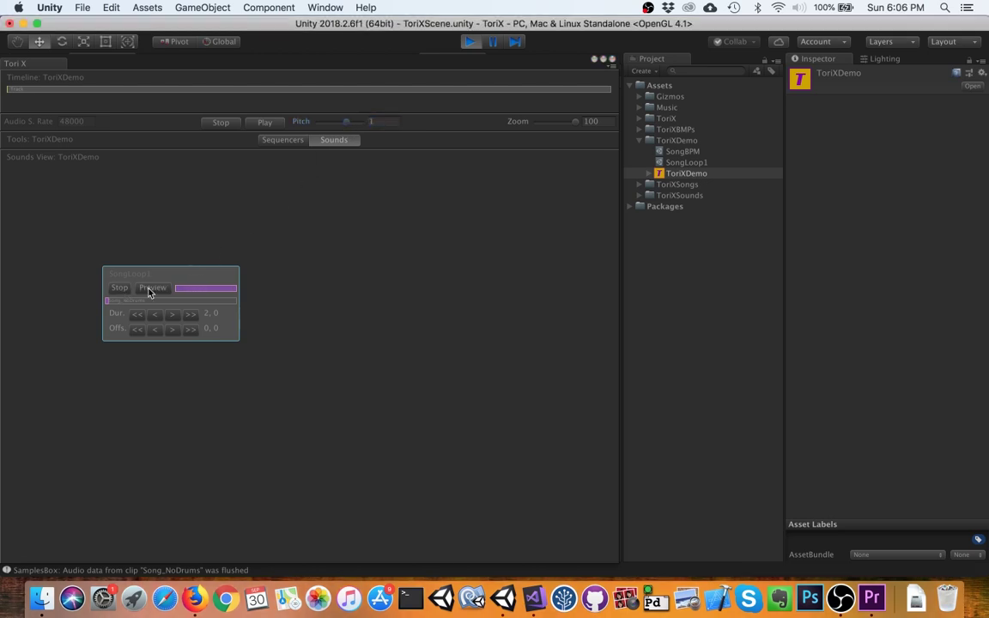
- Preview SongLoop1 starting 22 bars in, lasting 4 bars, at pitch 1.48
{"action": "left_click", "coordinate": [149, 293]}
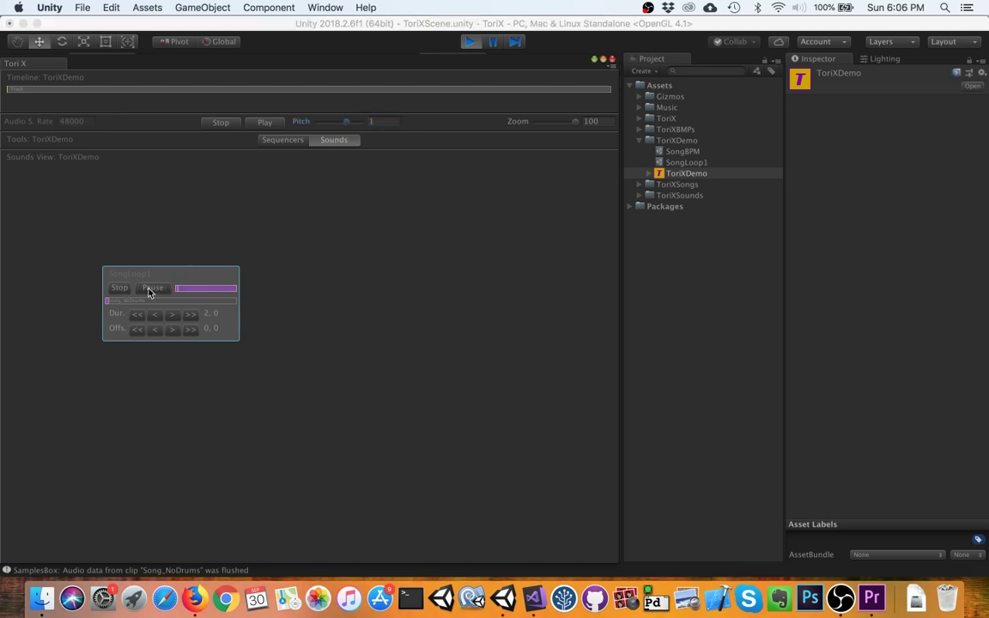
{"action": "left_click", "coordinate": [191, 331]}
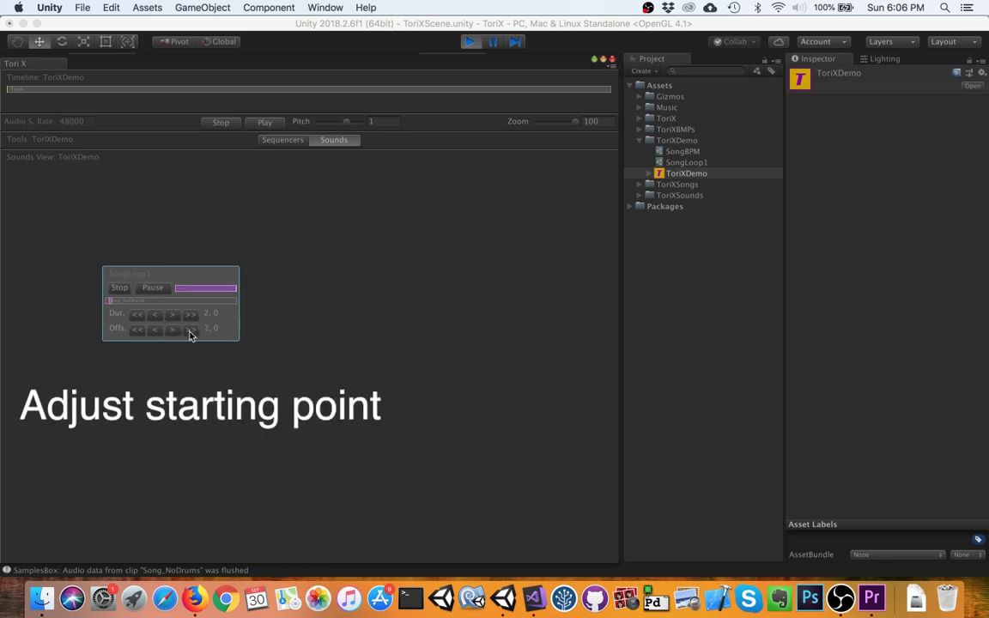
{"action": "left_click", "coordinate": [191, 332]}
{"action": "left_click", "coordinate": [190, 332]}
{"action": "left_click", "coordinate": [191, 331]}
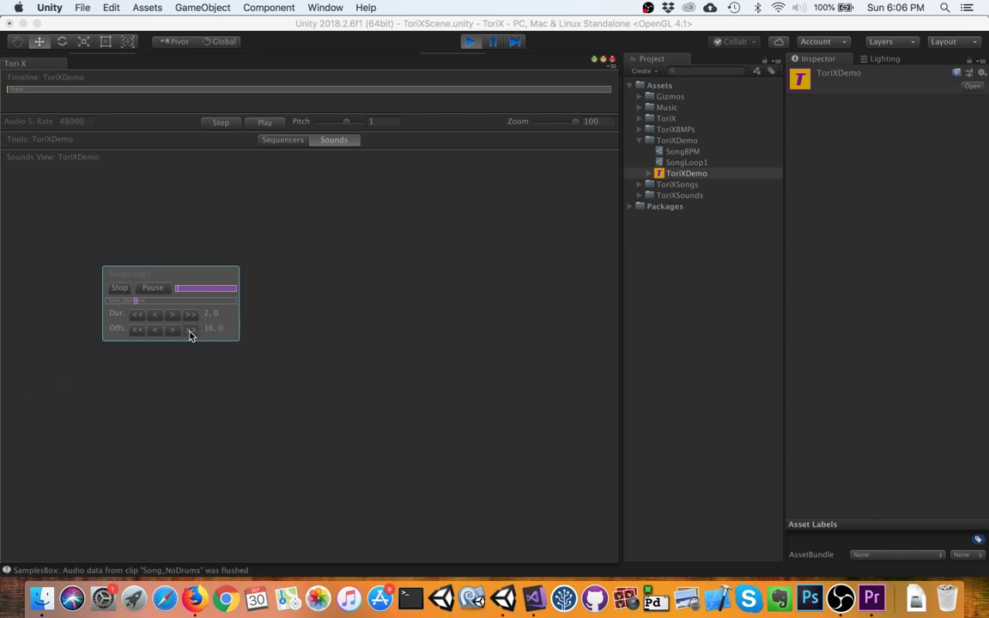
{"action": "left_click", "coordinate": [191, 332]}
{"action": "left_click", "coordinate": [346, 125]}
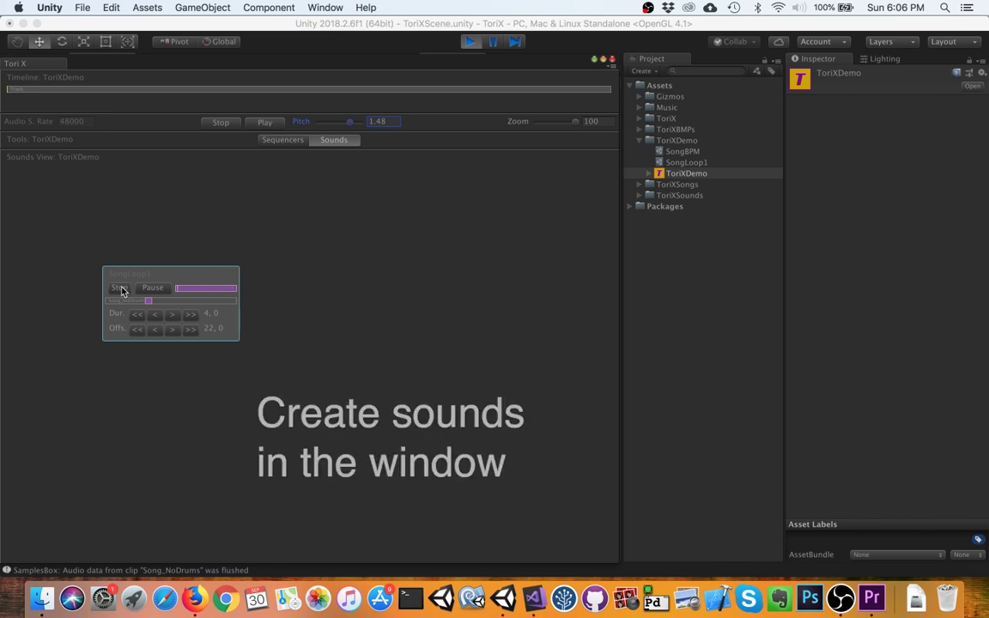
- Add a new clip sound node in the Sounds view using the Clap clip
{"action": "right_click", "coordinate": [409, 283]}
{"action": "left_click", "coordinate": [411, 282]}
{"action": "left_click_drag", "start_coordinate": [411, 293], "coordinate": [292, 274]}
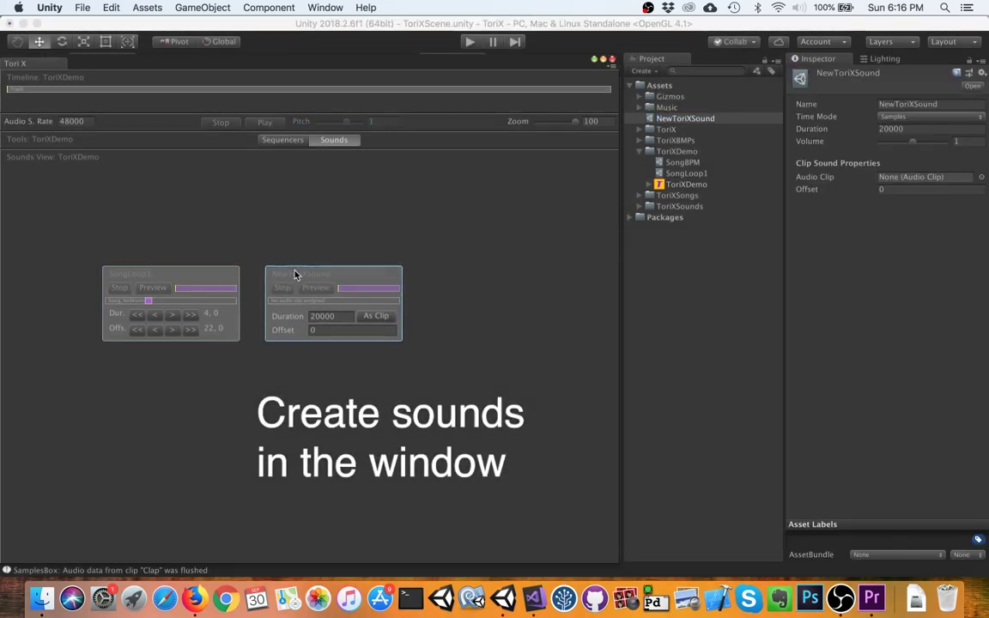
{"action": "left_click", "coordinate": [296, 300]}
{"action": "double_click", "coordinate": [129, 258]}
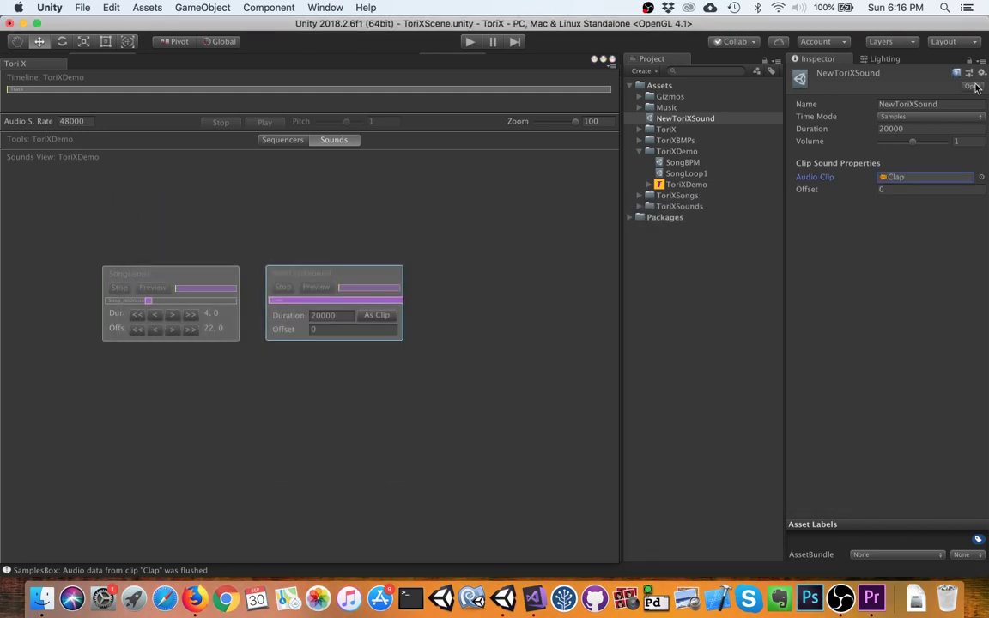
- Preview the Clap sound and match its duration to the clip length, 15410 samples
{"action": "left_click", "coordinate": [955, 141]}
{"action": "type", "text": "0.4"}
{"action": "left_click", "coordinate": [481, 43]}
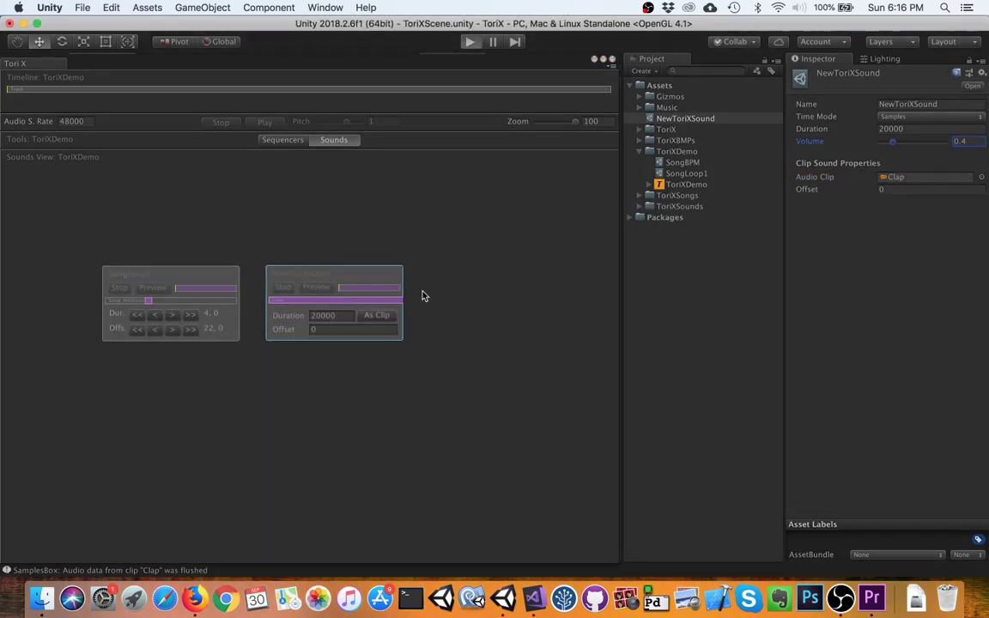
{"action": "left_click", "coordinate": [315, 289]}
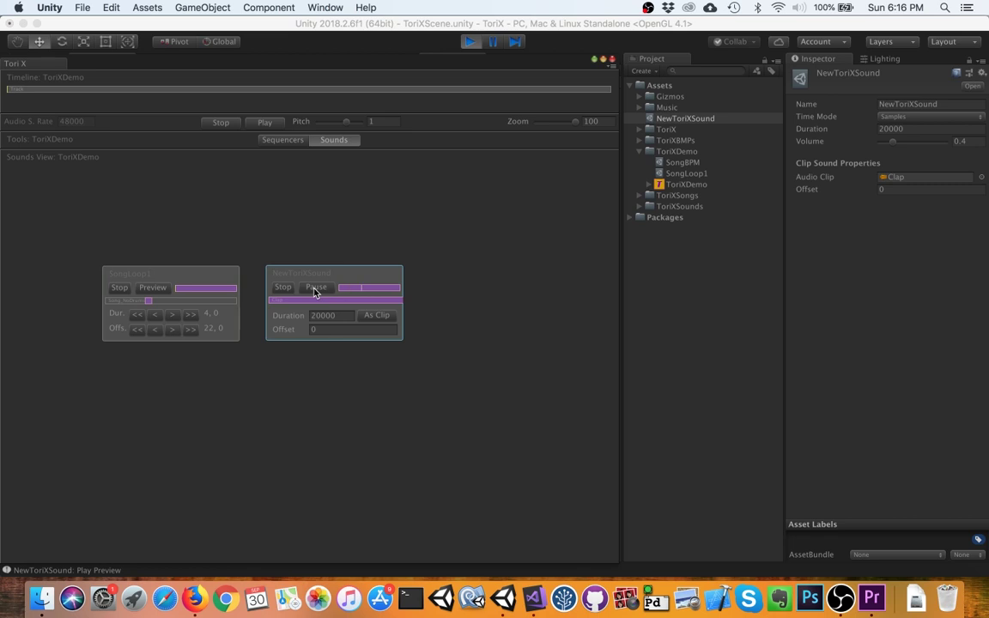
{"action": "left_click", "coordinate": [374, 317]}
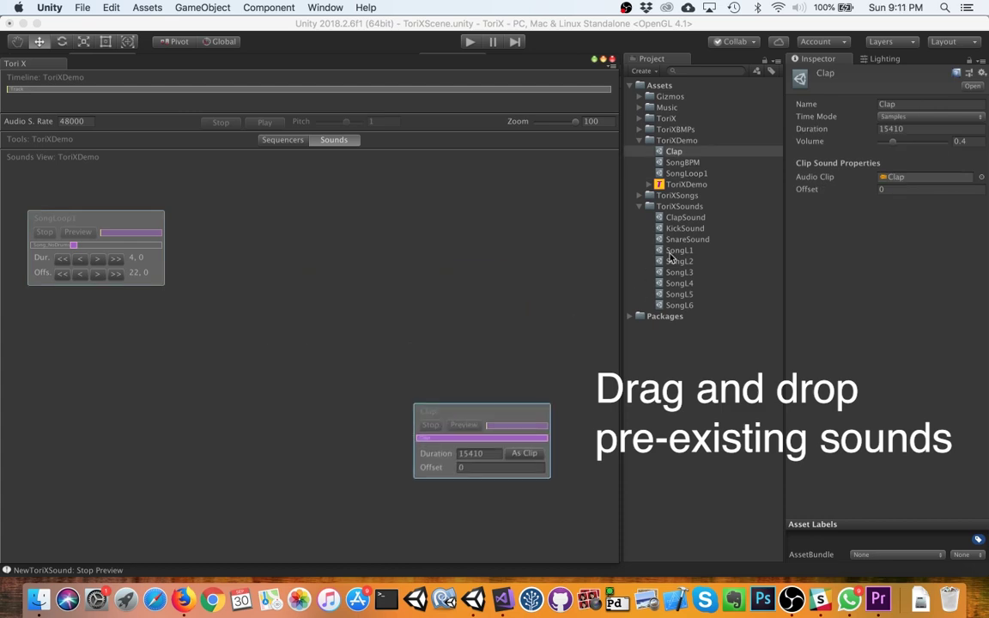
- Drag SongL2, SongL3, SongL4, SongL6, KickSound and SnareSound into the Sounds view
{"action": "left_click_drag", "start_coordinate": [675, 260], "coordinate": [221, 218]}
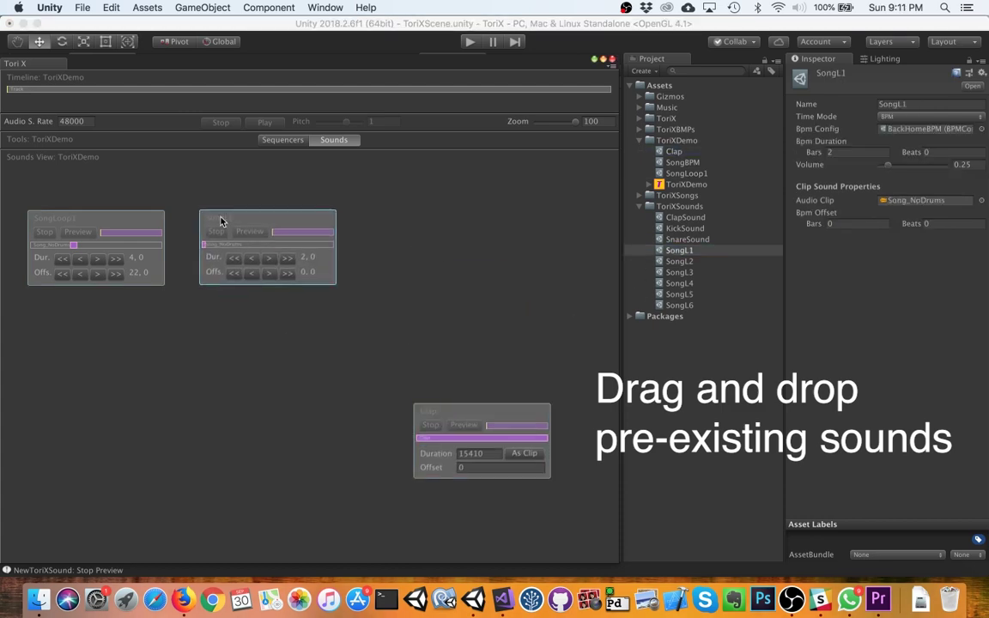
{"action": "left_click_drag", "start_coordinate": [679, 273], "coordinate": [51, 324]}
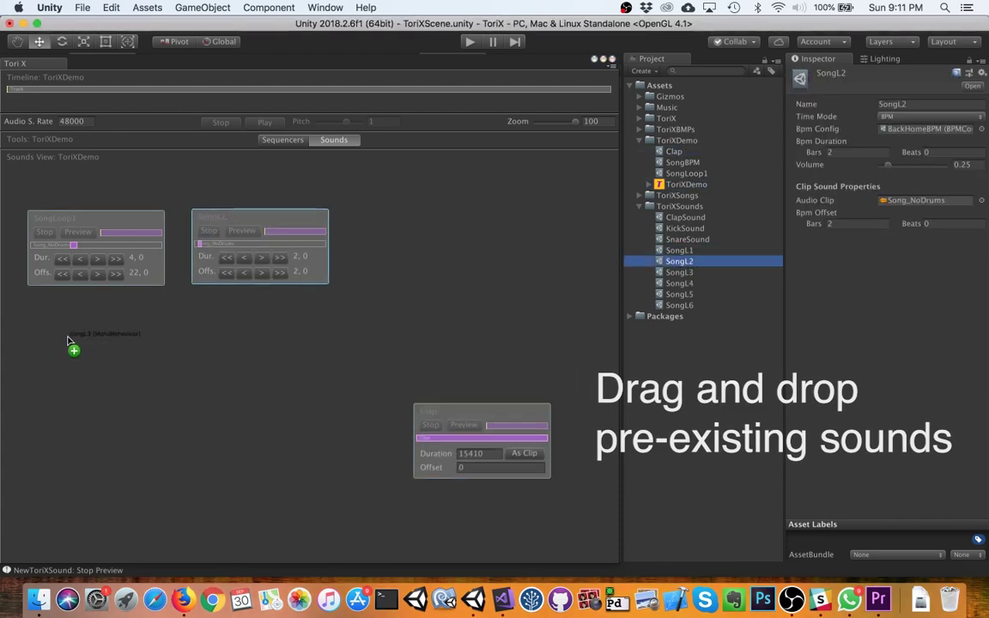
{"action": "mouse_move", "coordinate": [679, 283]}
{"action": "left_mouse_down"}
{"action": "mouse_move", "coordinate": [211, 322]}
{"action": "mouse_move", "coordinate": [80, 434]}
{"action": "mouse_move", "coordinate": [36, 419]}
{"action": "left_mouse_up"}
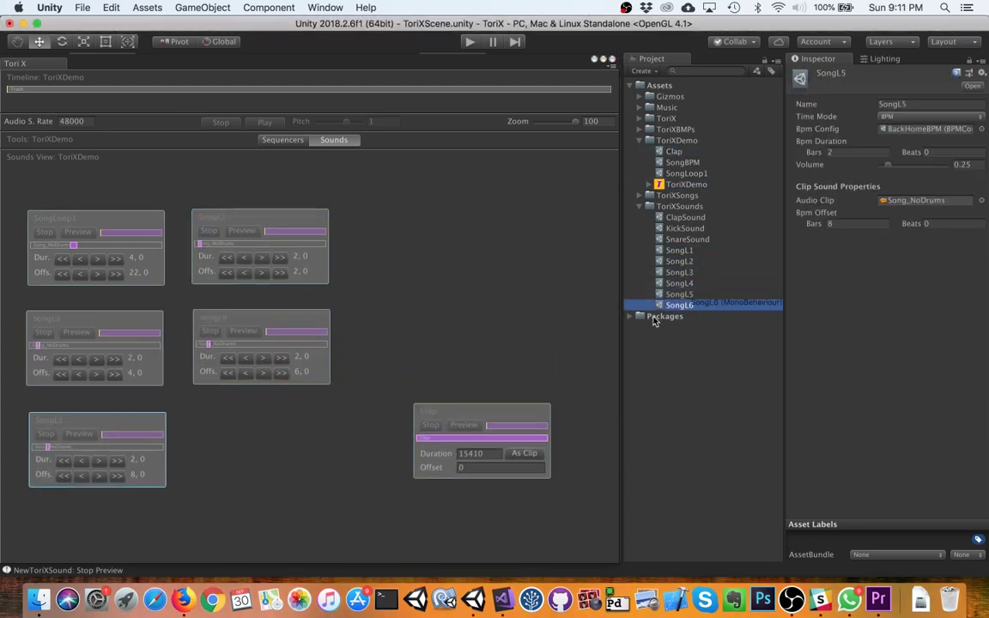
{"action": "left_click_drag", "start_coordinate": [680, 305], "coordinate": [239, 419]}
{"action": "left_click_drag", "start_coordinate": [685, 228], "coordinate": [470, 228]}
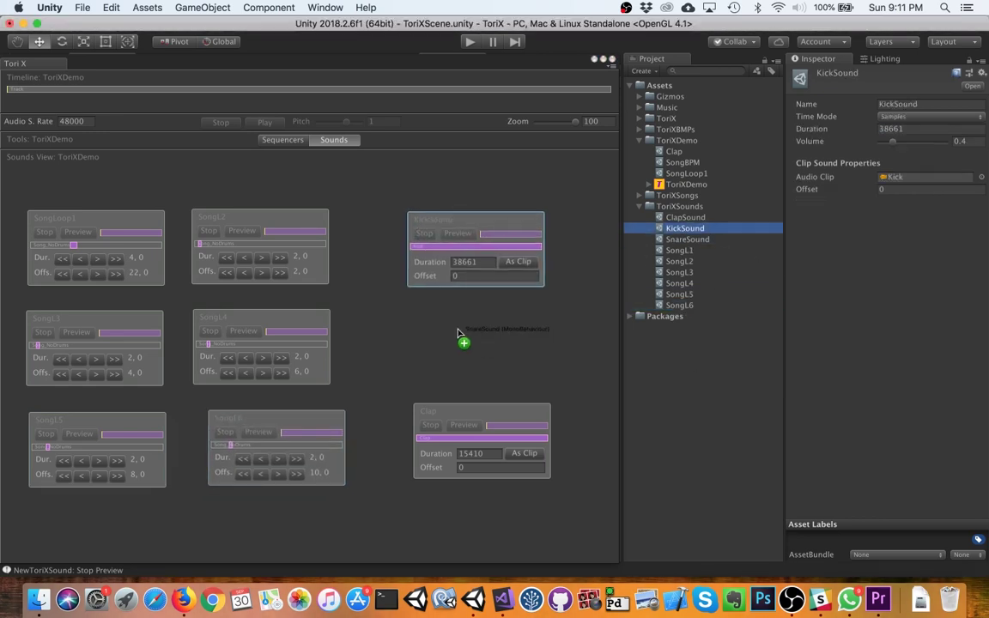
{"action": "left_click_drag", "start_coordinate": [687, 239], "coordinate": [438, 316]}
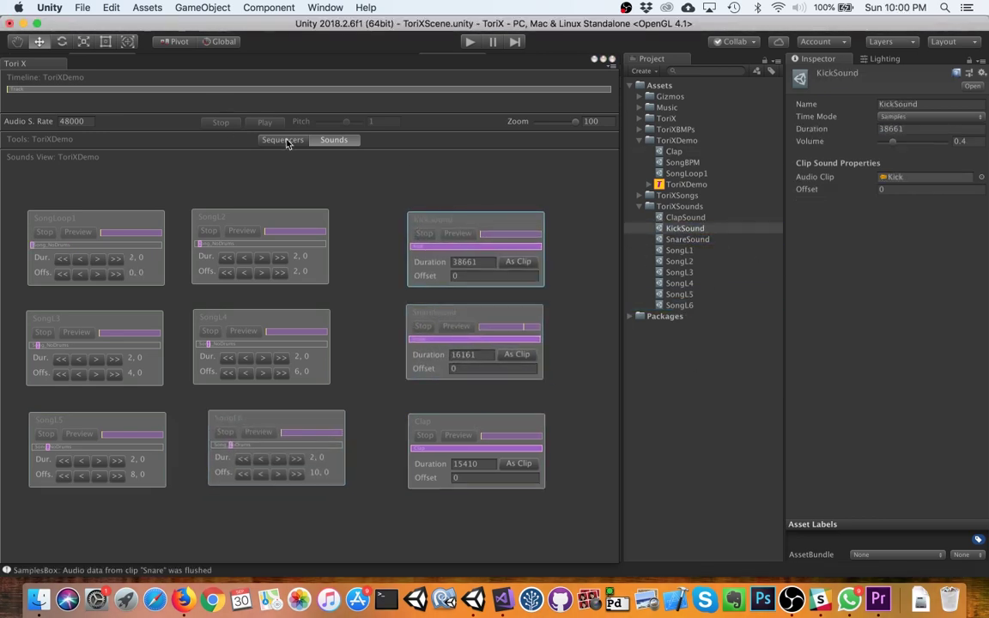
- Add a drums pattern sequencer in the Sequencers view with three sound slots
{"action": "left_click", "coordinate": [288, 142]}
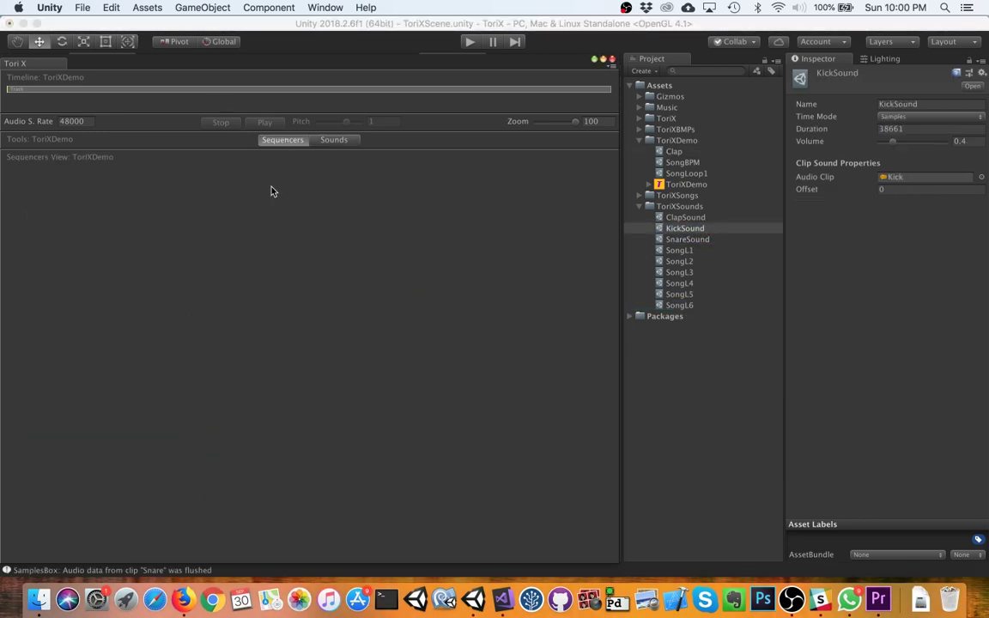
{"action": "right_click", "coordinate": [268, 259]}
{"action": "left_click", "coordinate": [309, 264]}
{"action": "left_click", "coordinate": [880, 280]}
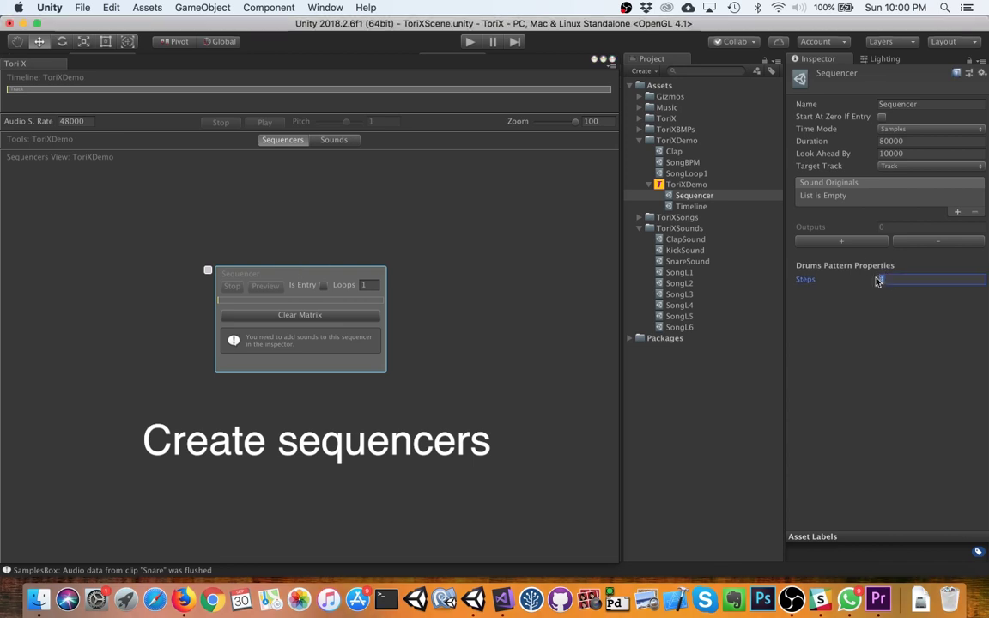
{"action": "type", "text": "12"}
{"action": "left_click", "coordinate": [957, 211]}
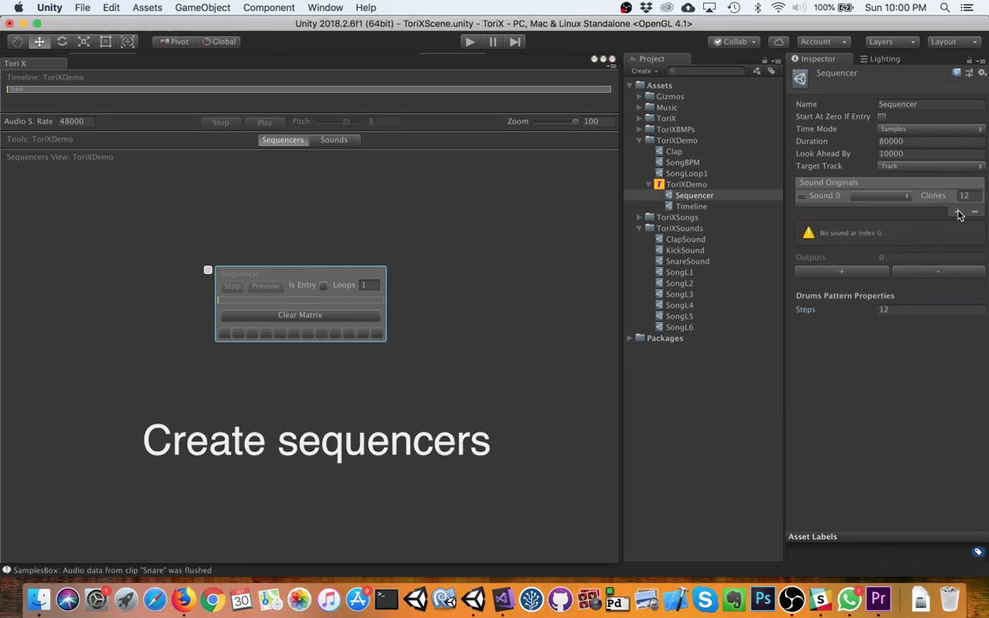
{"action": "left_click", "coordinate": [957, 211]}
{"action": "left_click", "coordinate": [957, 225]}
- Assign KickSound, SnareSound and Clap to the three sequencer slots
{"action": "left_click", "coordinate": [893, 210]}
{"action": "left_click", "coordinate": [876, 219]}
{"action": "left_click", "coordinate": [880, 211]}
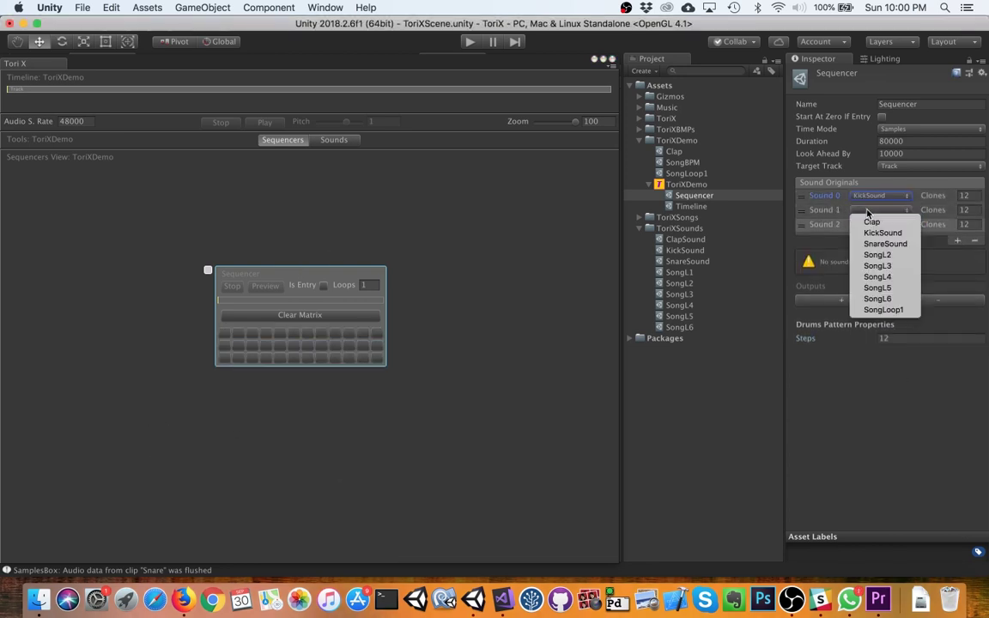
{"action": "left_click", "coordinate": [884, 244]}
{"action": "left_click", "coordinate": [881, 224]}
{"action": "left_click", "coordinate": [866, 237]}
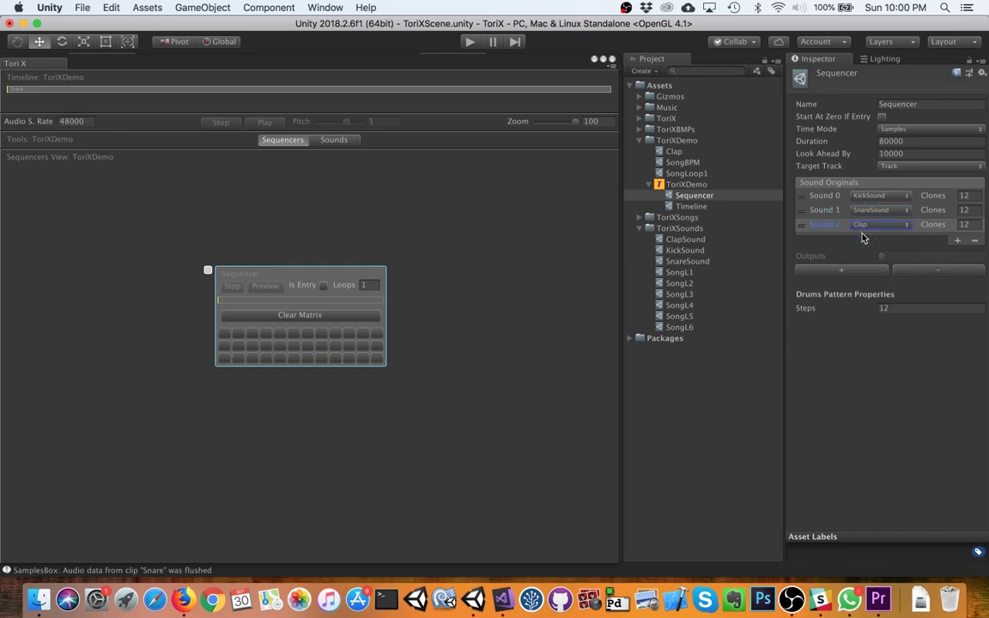
- Set the drum pattern to 16 steps and enter Play mode
{"action": "left_click", "coordinate": [883, 307]}
{"action": "type", "text": "16"}
{"action": "key", "text": "super+p"}
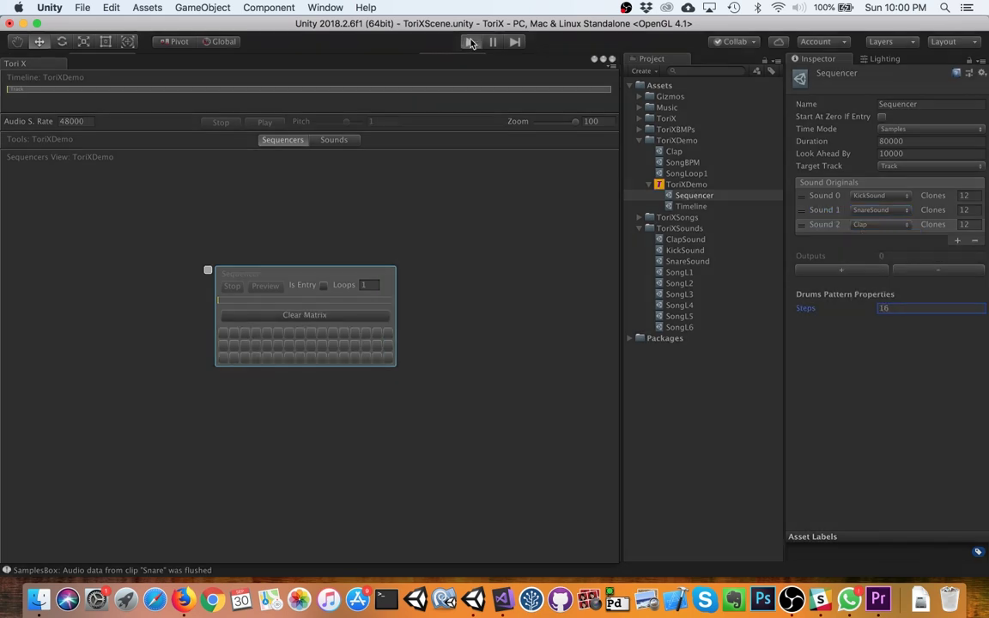
- Toggle kick, snare and clap steps in the 16-step drum matrix while previewing the pattern
{"action": "left_click", "coordinate": [227, 334]}
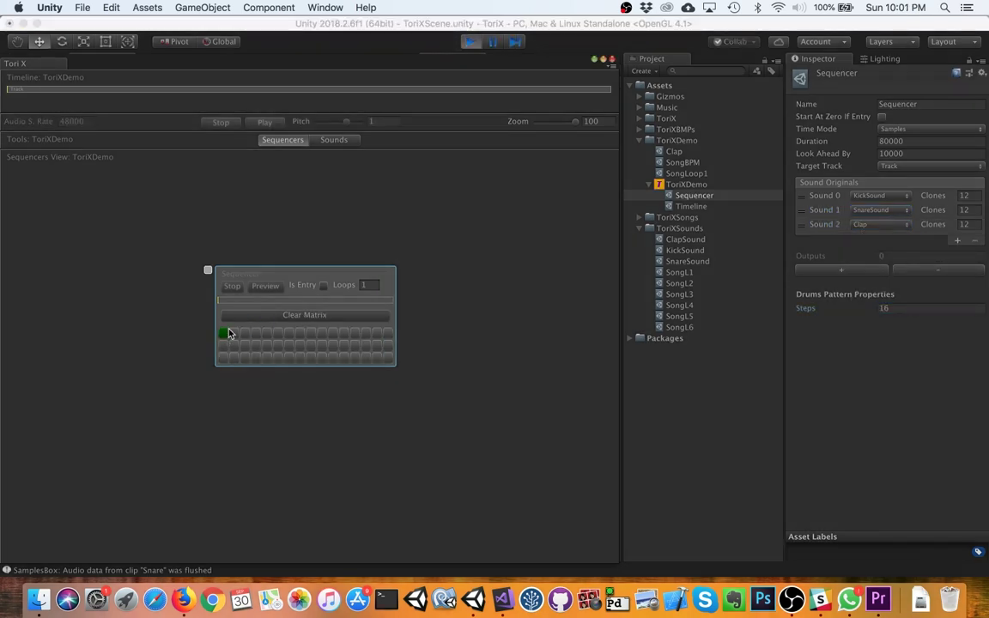
{"action": "left_click", "coordinate": [265, 288]}
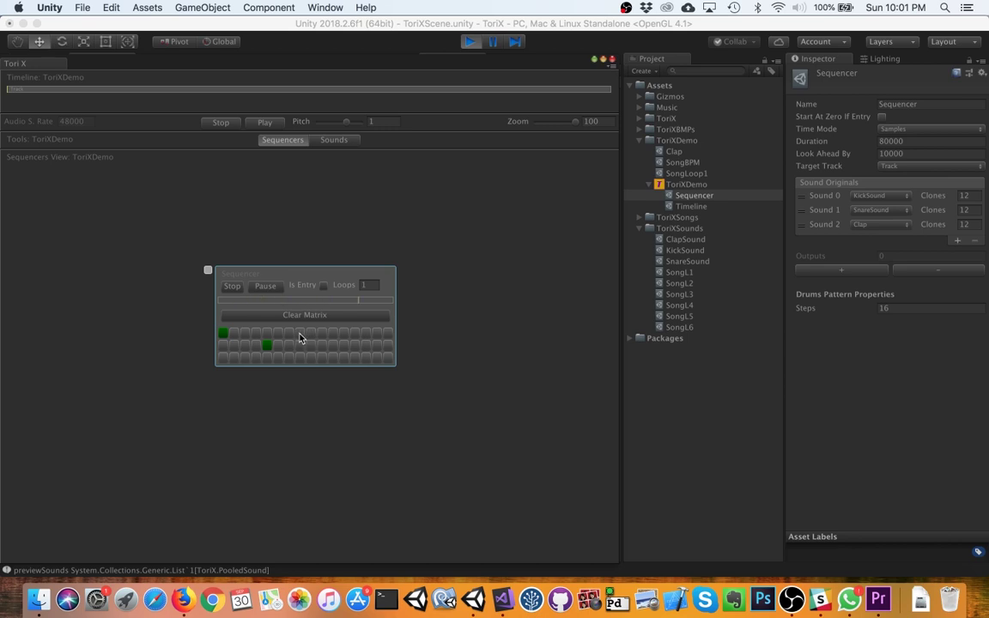
{"action": "left_click", "coordinate": [354, 346]}
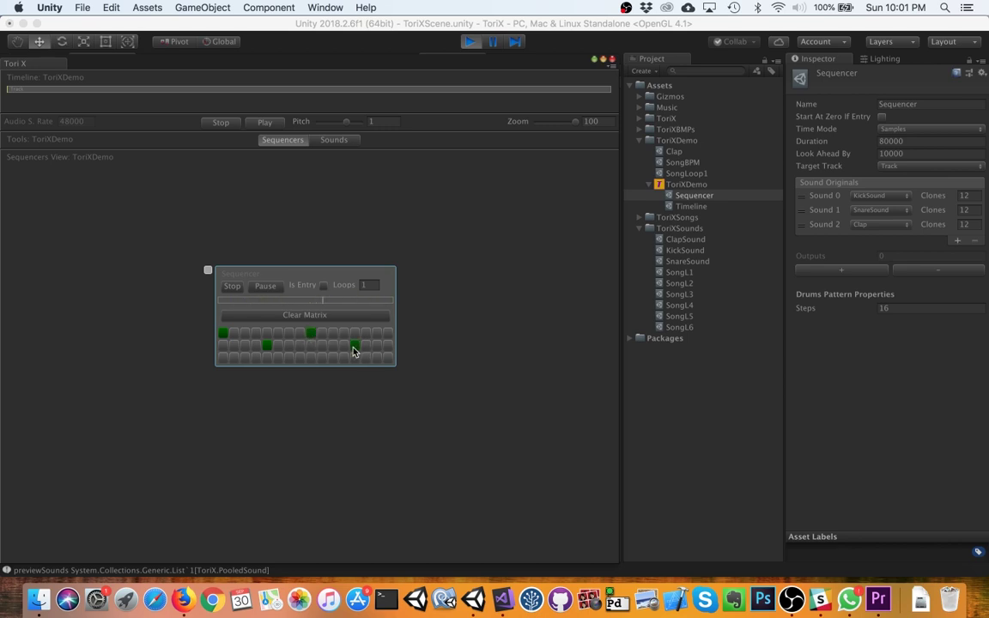
{"action": "left_click", "coordinate": [267, 334]}
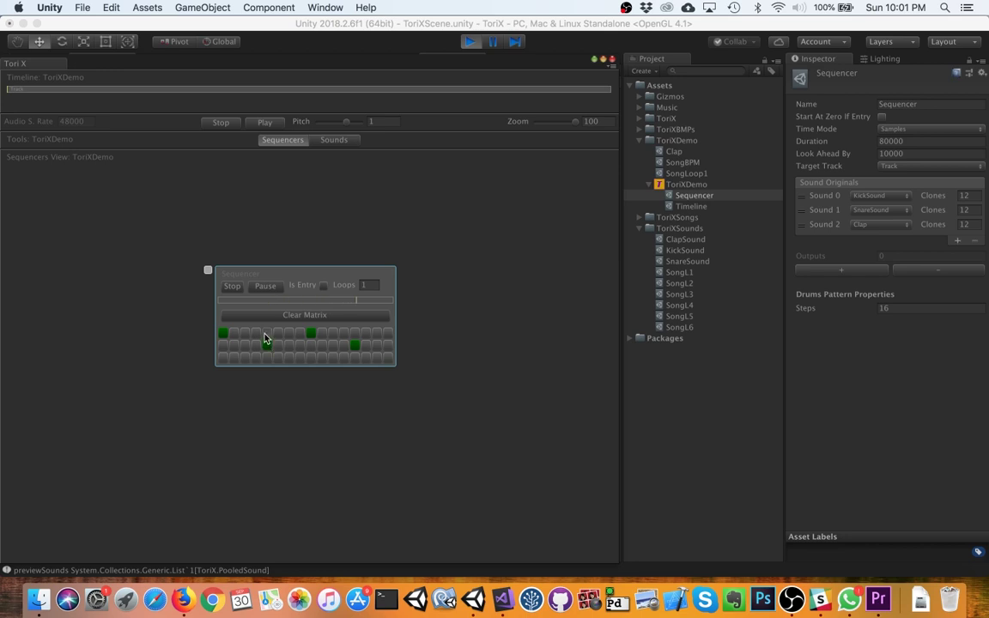
{"action": "left_click", "coordinate": [354, 335]}
{"action": "left_click", "coordinate": [377, 359]}
{"action": "left_click", "coordinate": [333, 360]}
{"action": "left_click", "coordinate": [354, 359]}
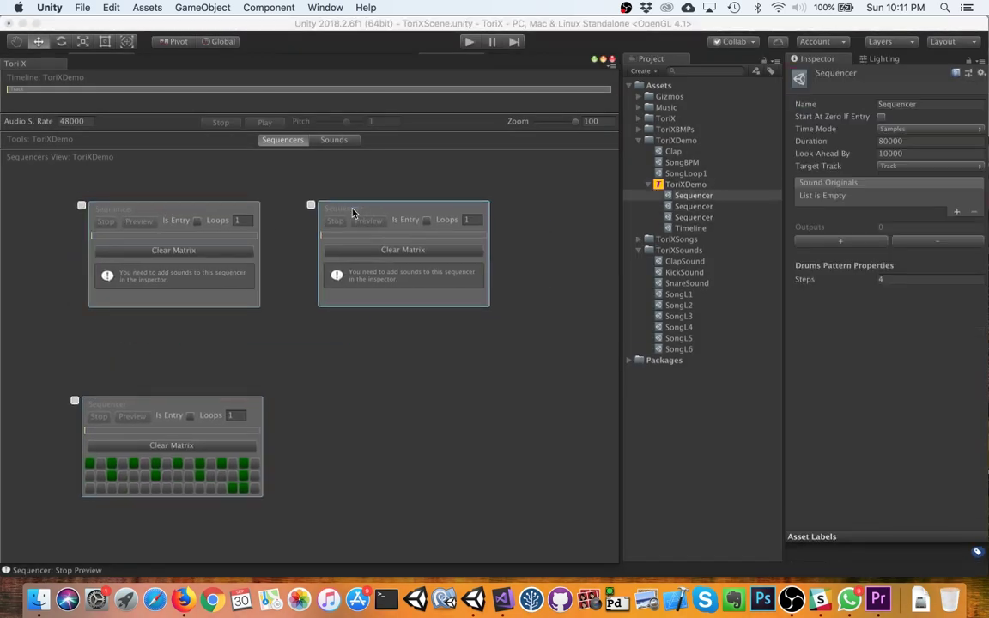
- Set the song sequencer's sound to SongL5 with BPM time mode
{"action": "left_click", "coordinate": [876, 273]}
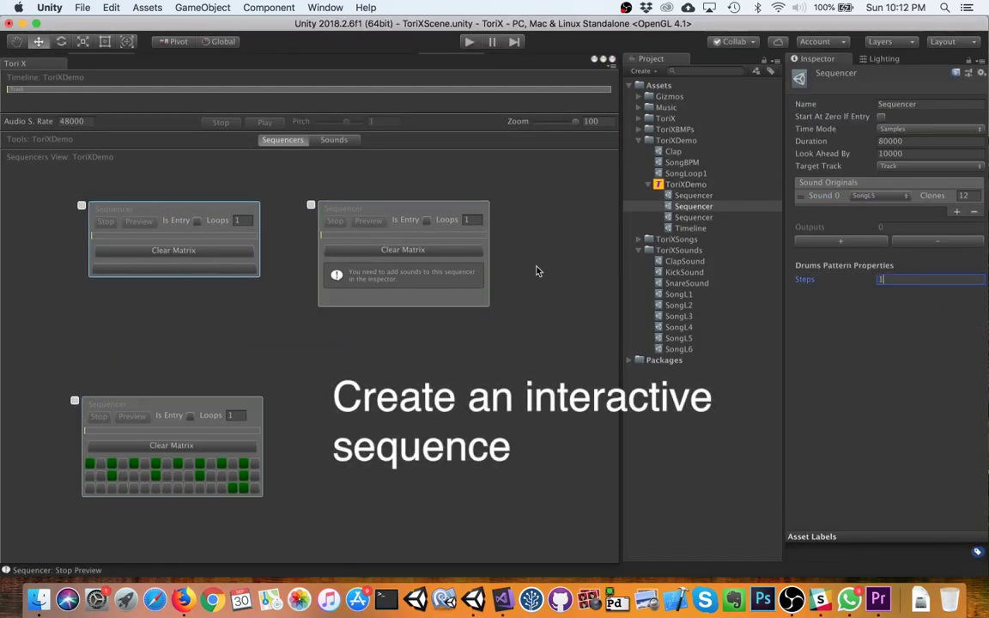
{"action": "left_click", "coordinate": [927, 129]}
{"action": "left_click", "coordinate": [894, 139]}
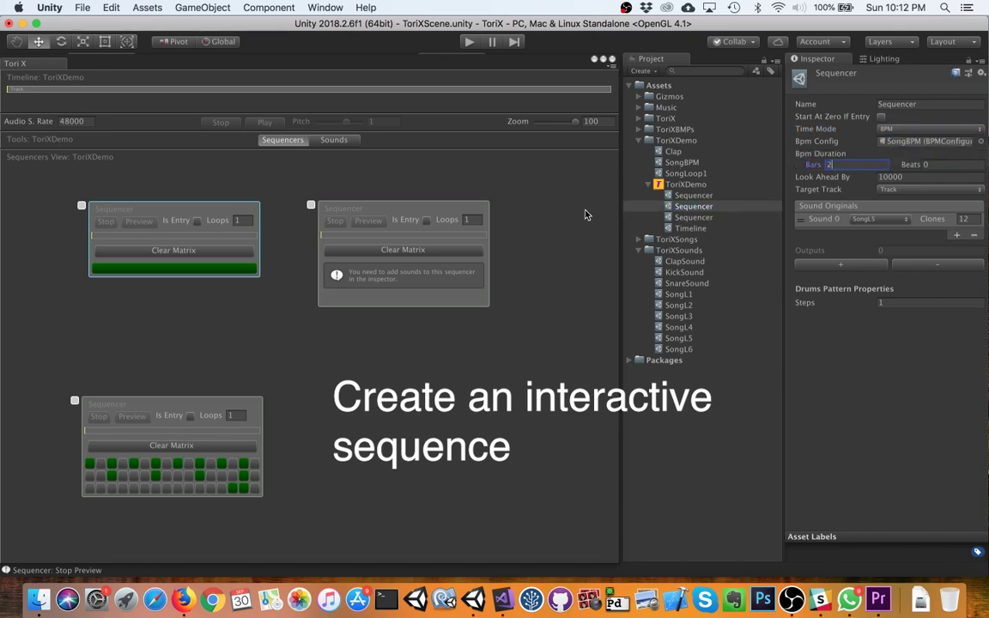
- Give the middle sequencer the SongBPM config and a SongL6 sound slot
{"action": "left_click", "coordinate": [694, 195]}
{"action": "left_click_drag", "start_coordinate": [676, 176], "coordinate": [923, 141]}
{"action": "left_click", "coordinate": [957, 235]}
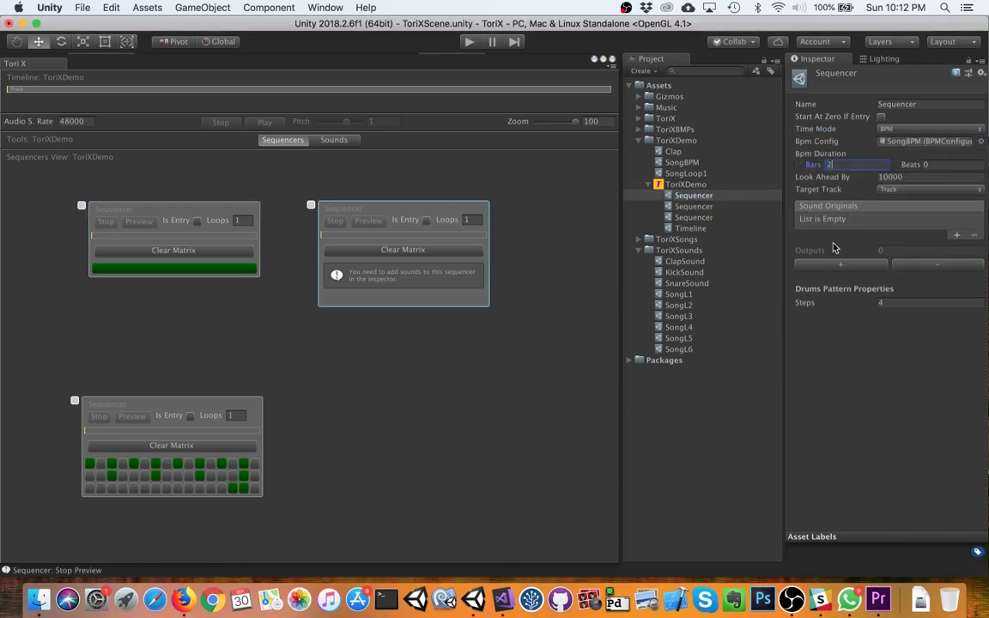
{"action": "left_click", "coordinate": [880, 219]}
{"action": "left_click", "coordinate": [873, 303]}
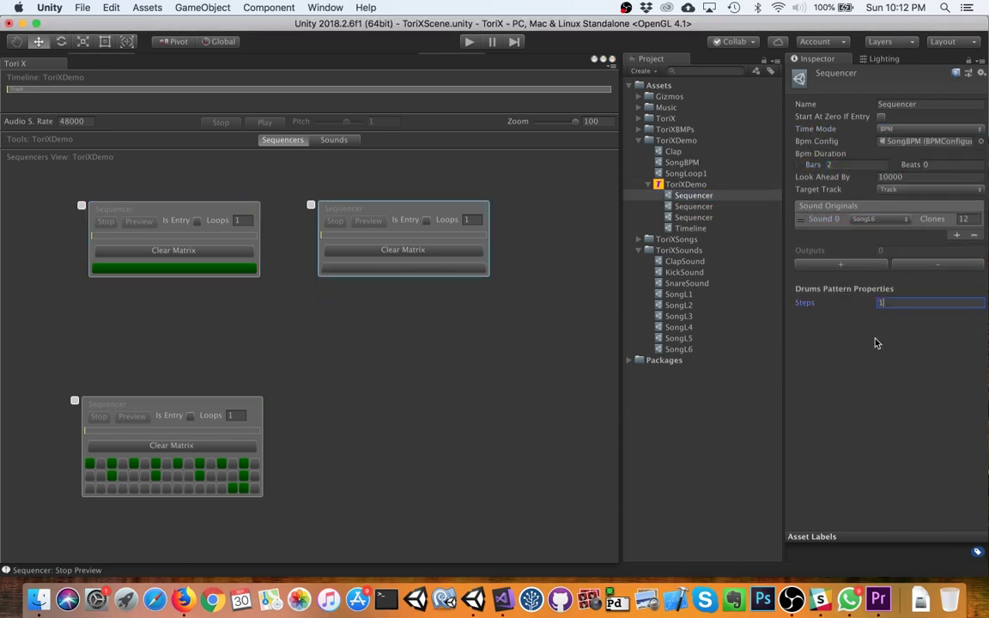
- Chain the SongL5 sequencer to SongL6, make it and the drum sequencer entries, then play
{"action": "left_click", "coordinate": [172, 210]}
{"action": "left_click_drag", "start_coordinate": [311, 204], "coordinate": [267, 205]}
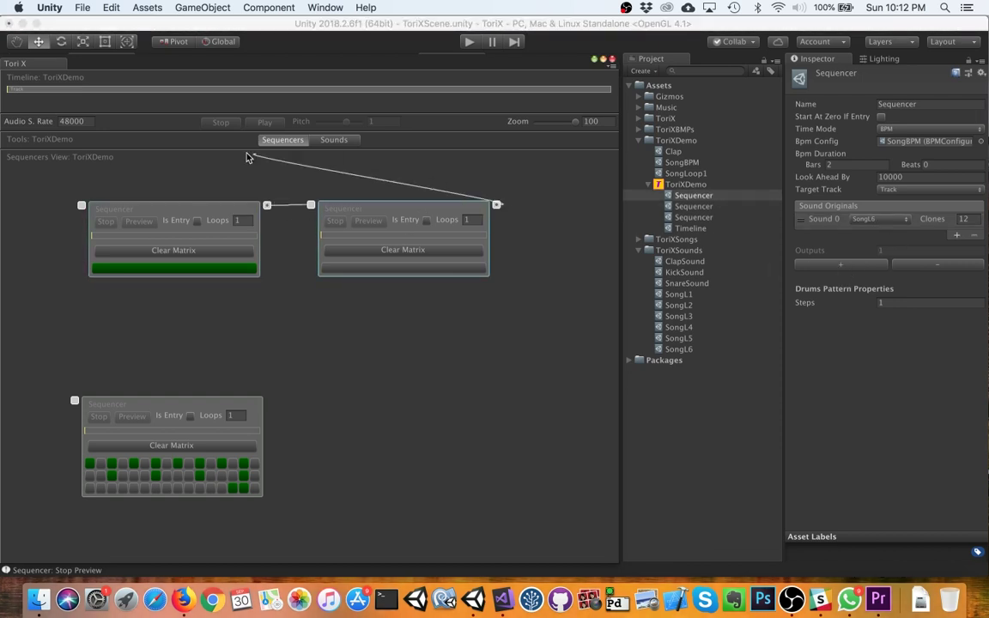
{"action": "left_click", "coordinate": [190, 416]}
{"action": "left_click_drag", "start_coordinate": [190, 421], "coordinate": [196, 339]}
{"action": "type", "text": "2"}
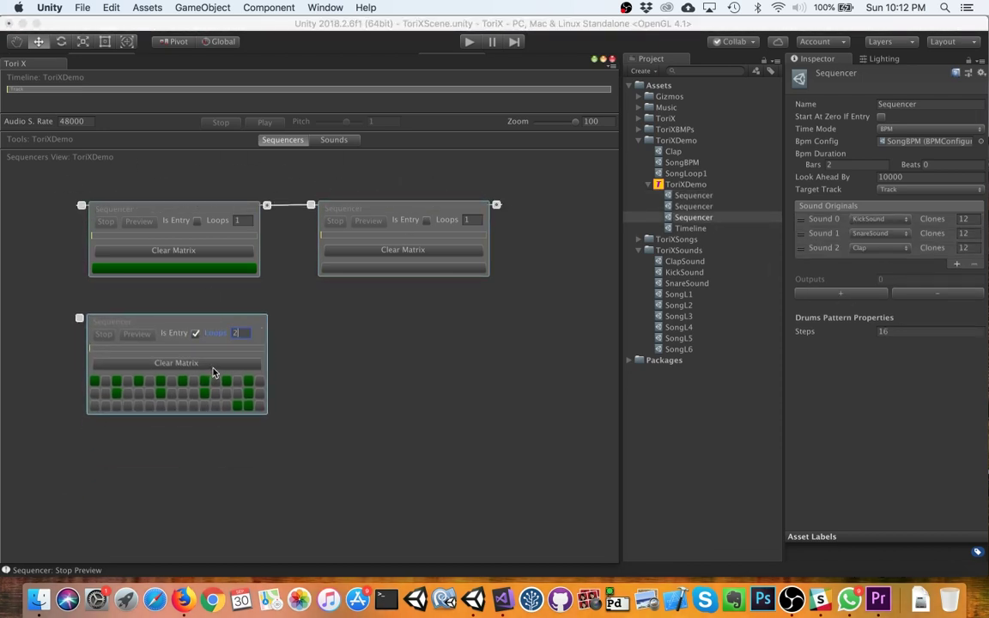
{"action": "left_click", "coordinate": [198, 221]}
{"action": "left_click", "coordinate": [261, 123]}
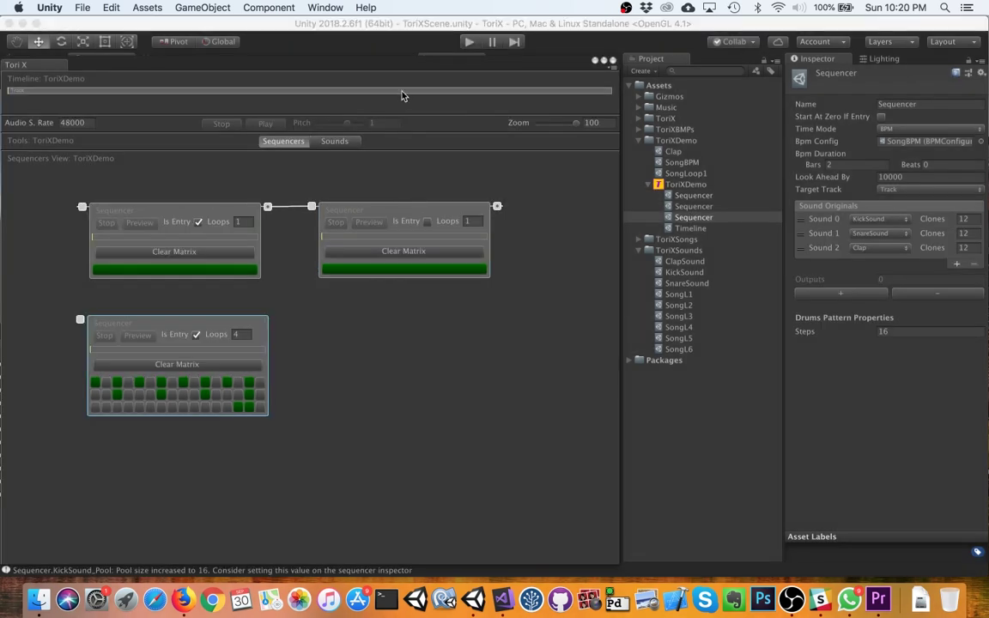
- Rename the two timeline tracks to 'Song' and 'Drums'
{"action": "left_click", "coordinate": [911, 147]}
{"action": "type", "text": "Song"}
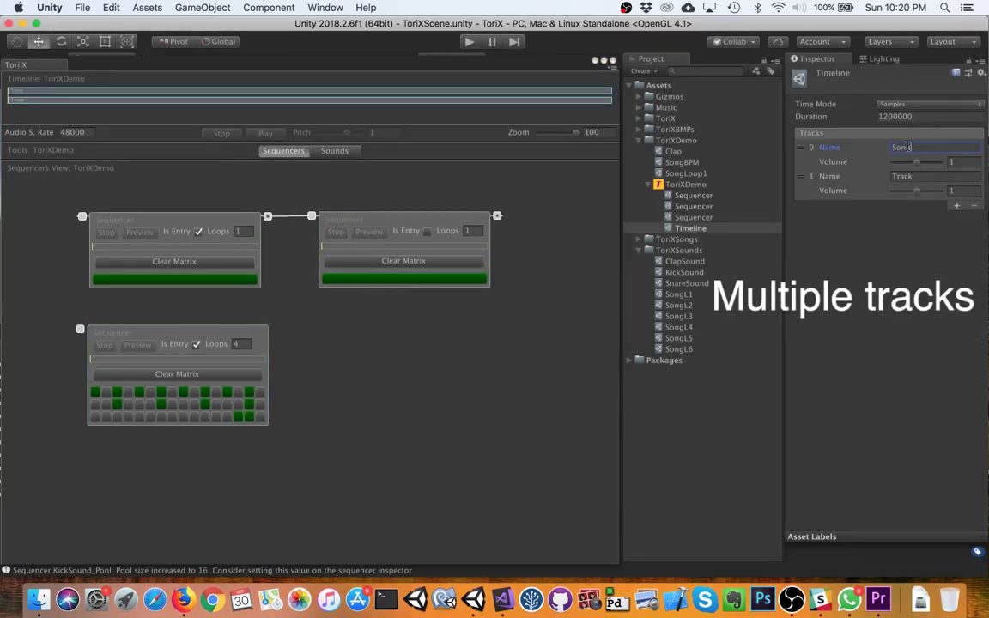
{"action": "left_click", "coordinate": [909, 177]}
{"action": "type", "text": "Drums"}
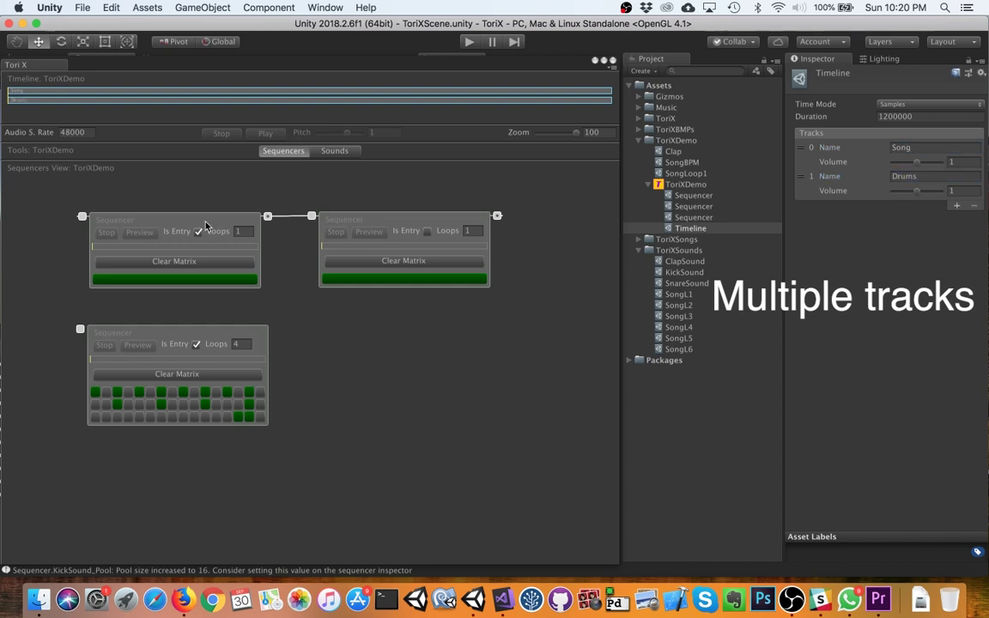
- Set the drum sequencer's Target Track to Drums and play the song on both tracks
{"action": "left_click", "coordinate": [470, 223]}
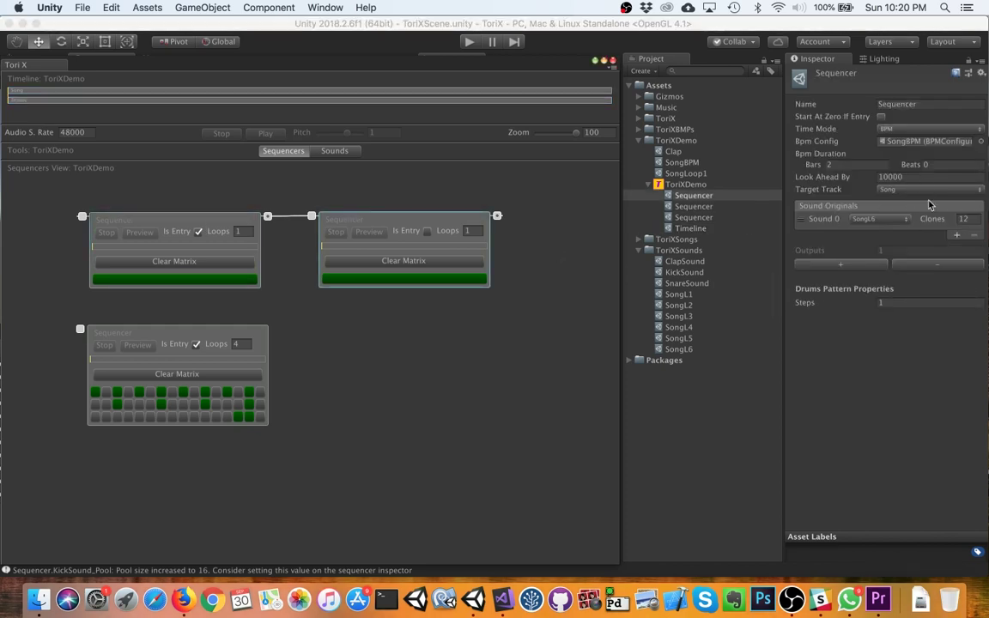
{"action": "left_click", "coordinate": [156, 335]}
{"action": "left_click", "coordinate": [928, 189]}
{"action": "left_click", "coordinate": [828, 200]}
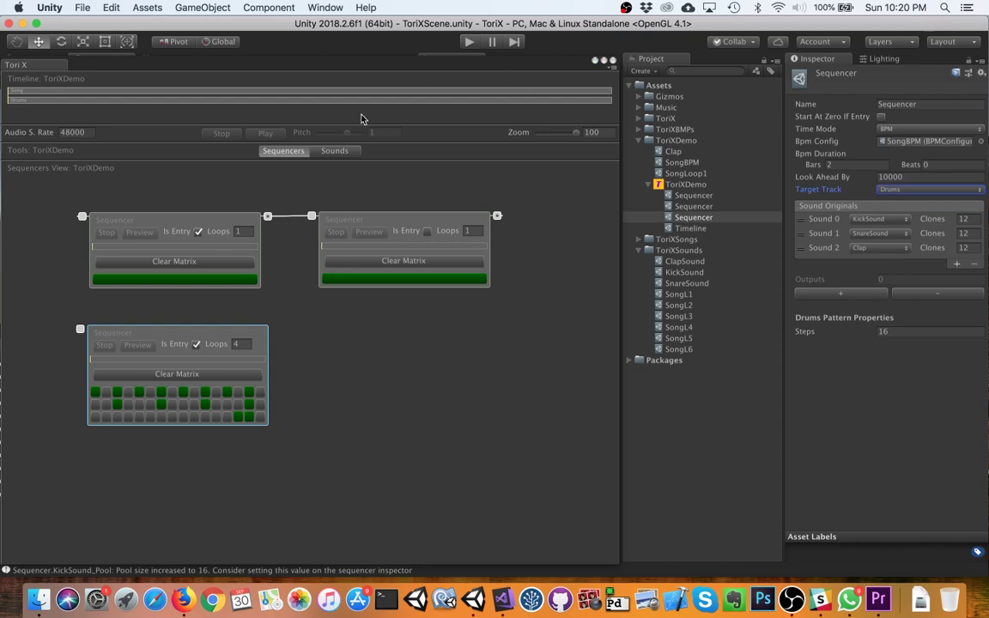
{"action": "left_click", "coordinate": [467, 42]}
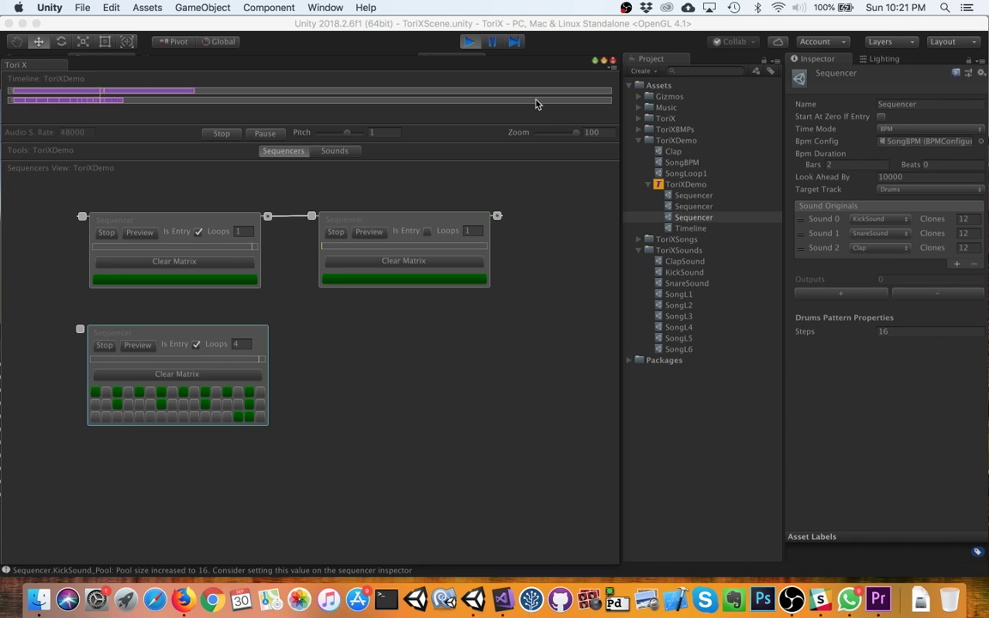
- Lower the Zoom slider and stop playback
{"action": "left_click_drag", "start_coordinate": [576, 132], "coordinate": [546, 134]}
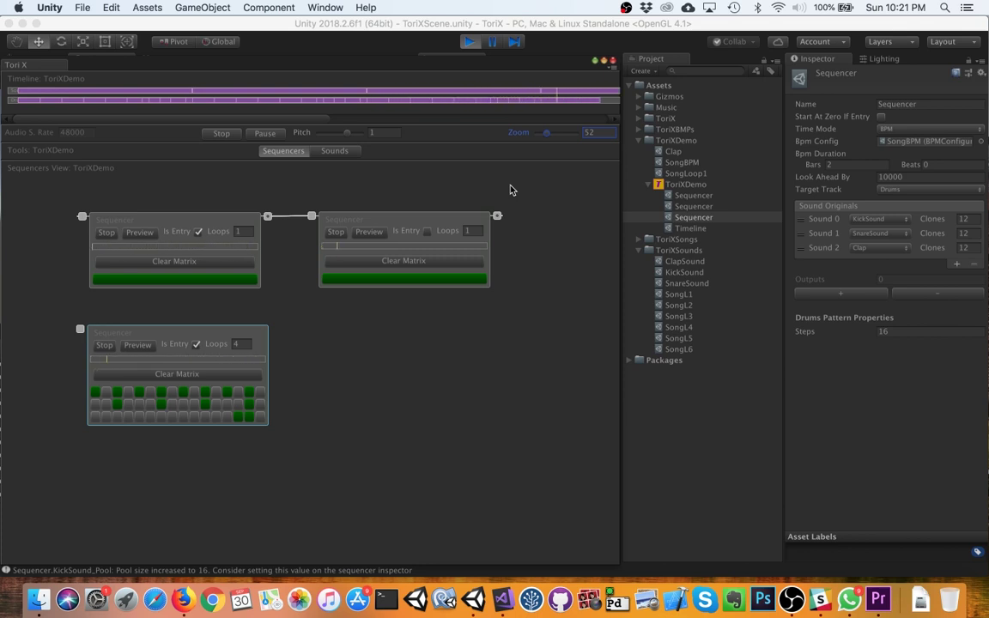
{"action": "left_click", "coordinate": [219, 136]}
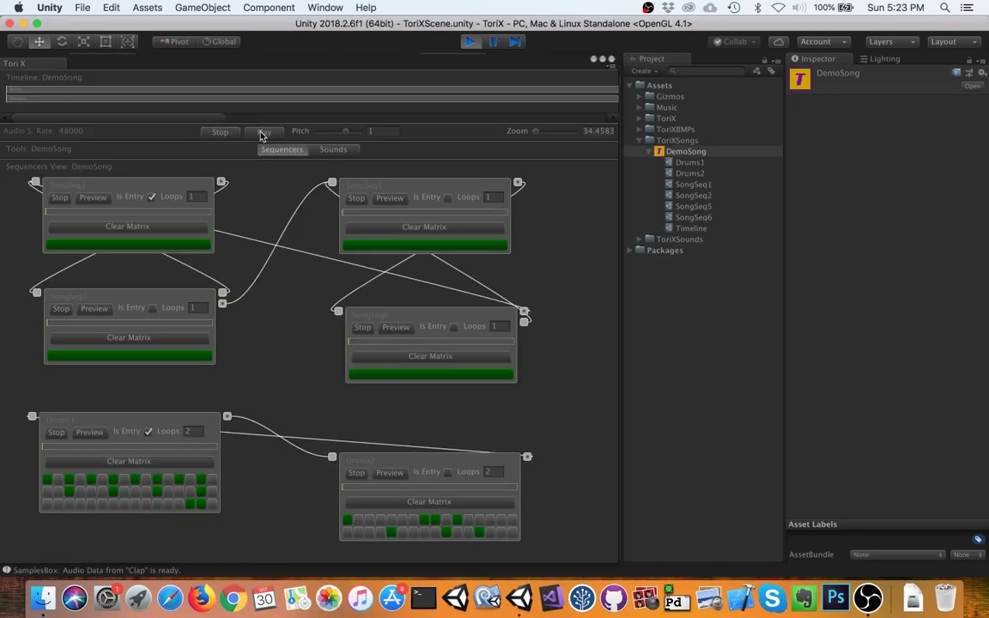
- Play the DemoSong in the Tori X window
{"action": "left_click", "coordinate": [262, 133]}
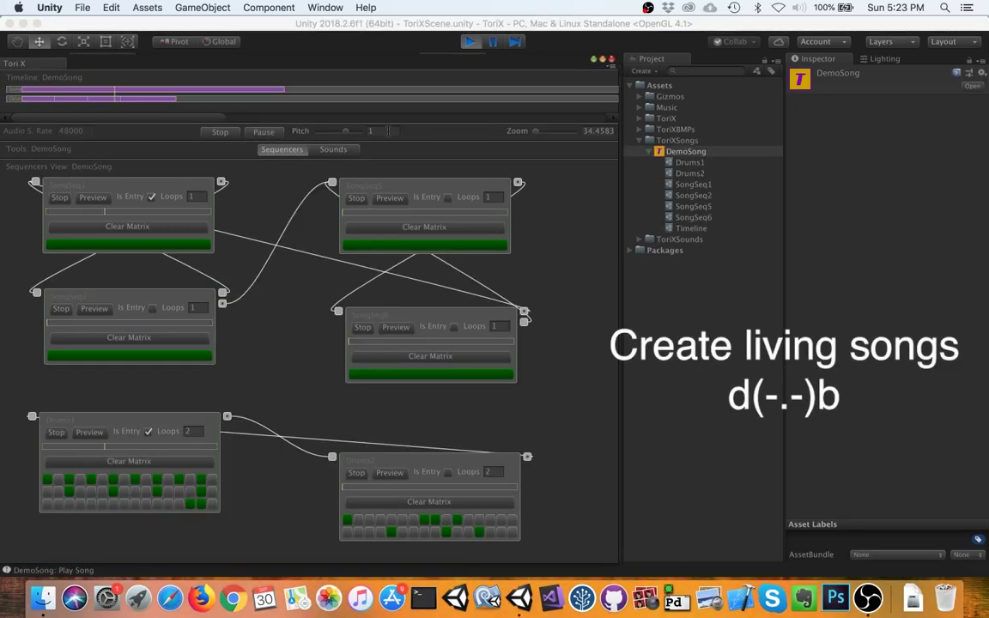